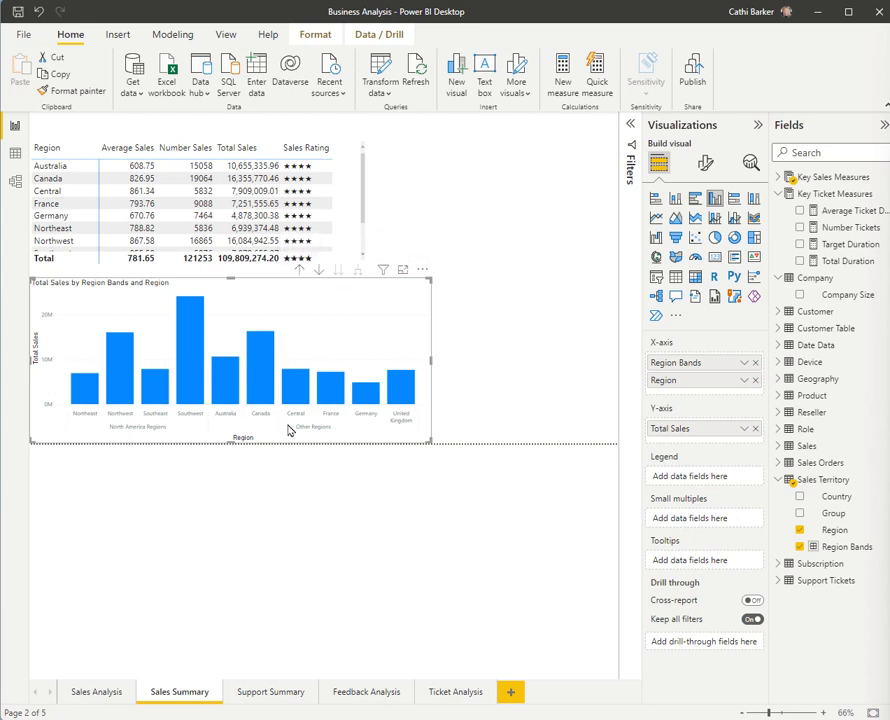
- Drill the column chart up to Region Bands and cross-filter the table by North America Regions and Other Regions, then clear the selection
click(300, 269)
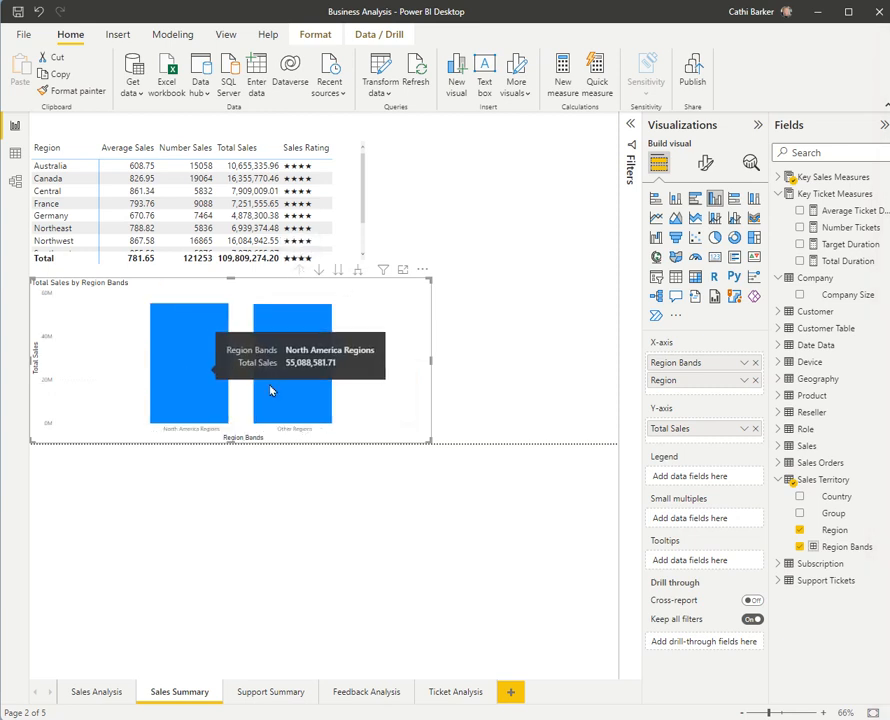
mouse_move(284, 395)
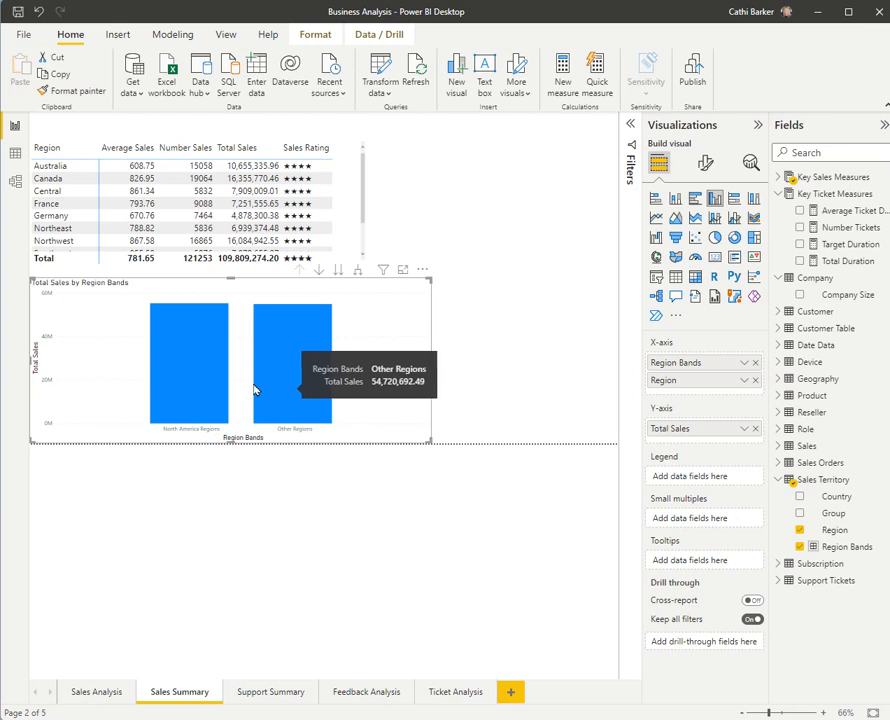
mouse_move(172, 369)
click(172, 369)
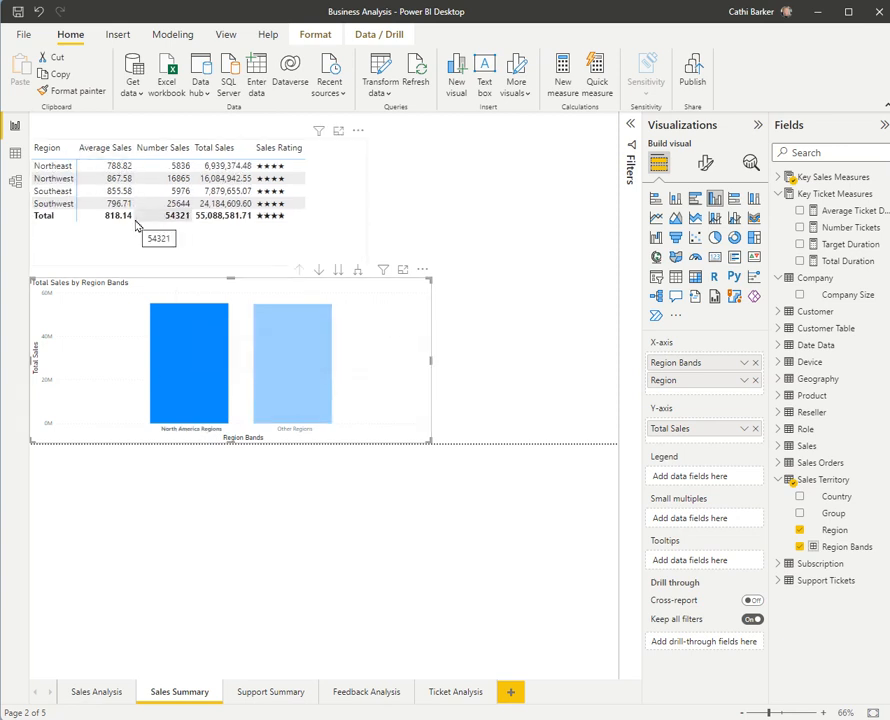
click(303, 382)
mouse_move(288, 390)
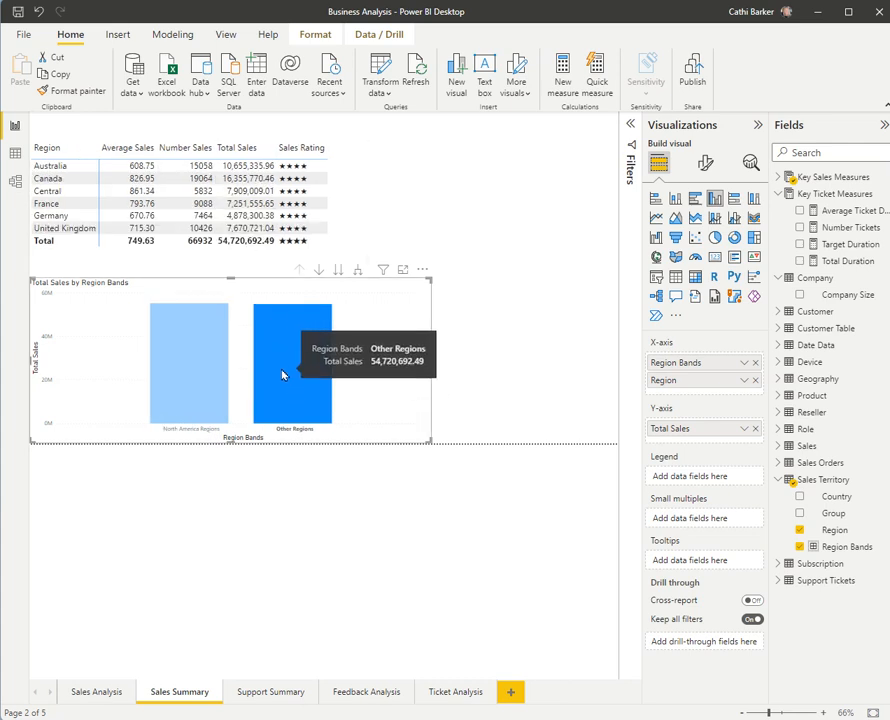
click(283, 375)
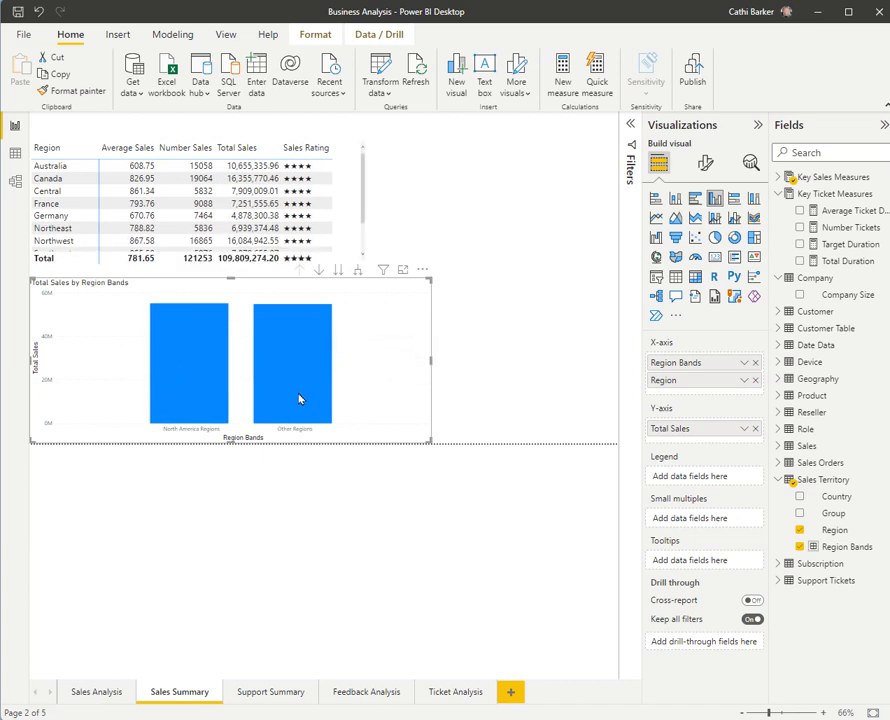
mouse_move(298, 399)
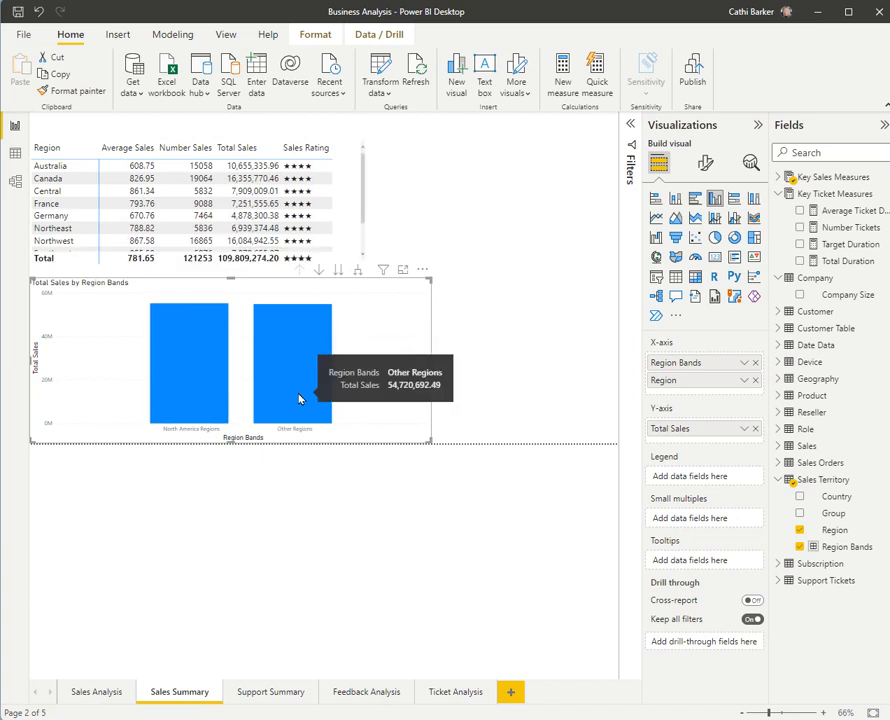
- Turn on drill mode, drill into North America Regions to view its individual regions, and drill back up to Region Bands
click(318, 272)
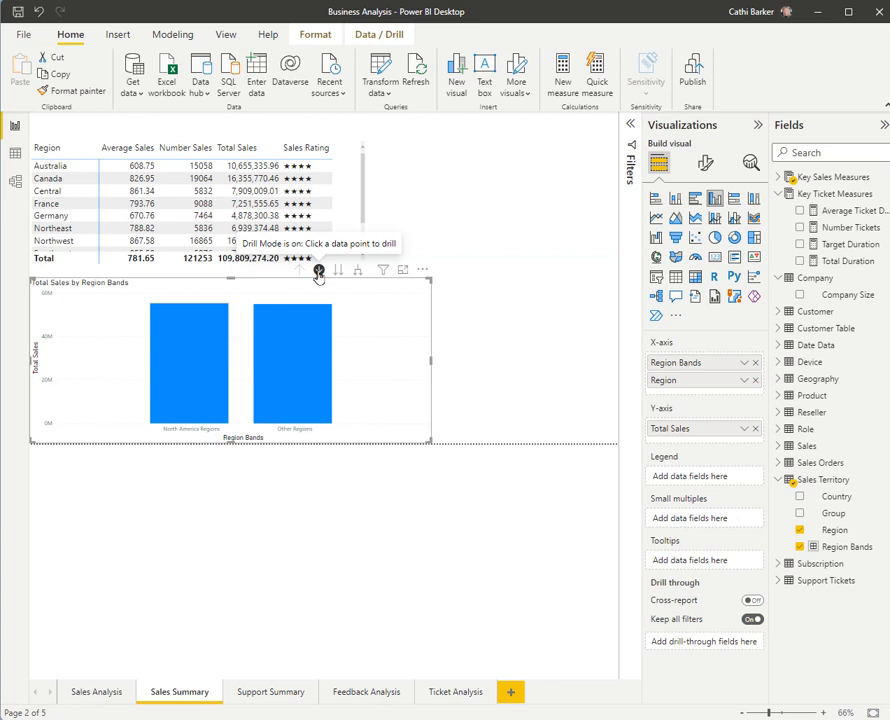
click(194, 373)
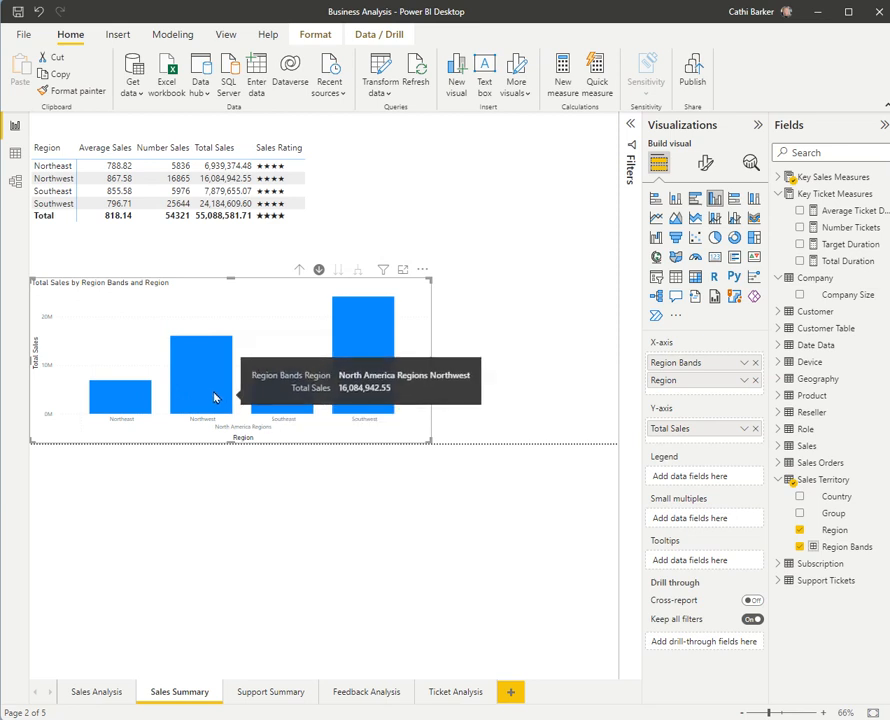
mouse_move(110, 405)
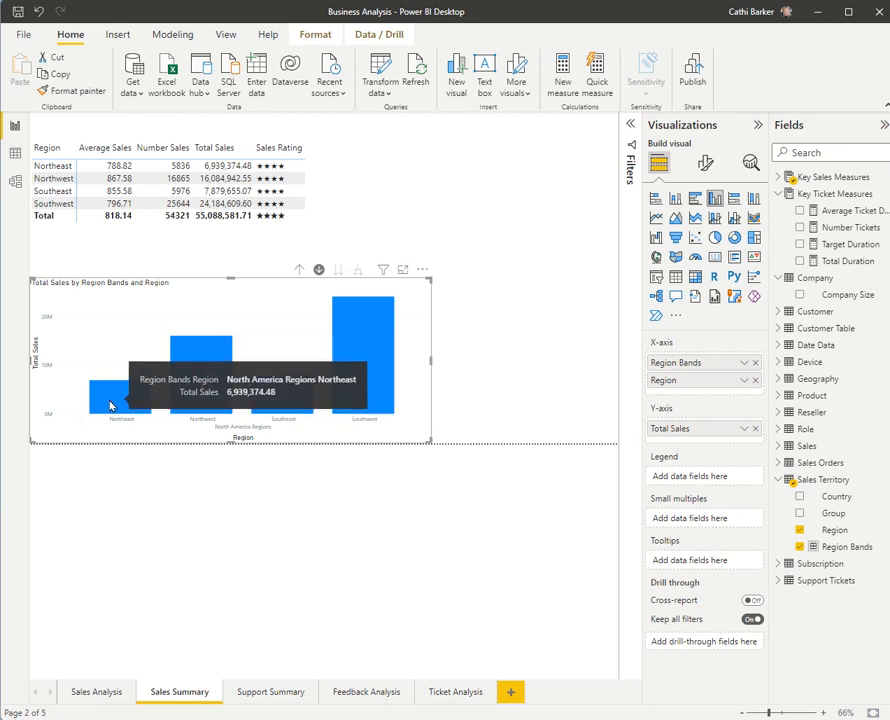
click(299, 272)
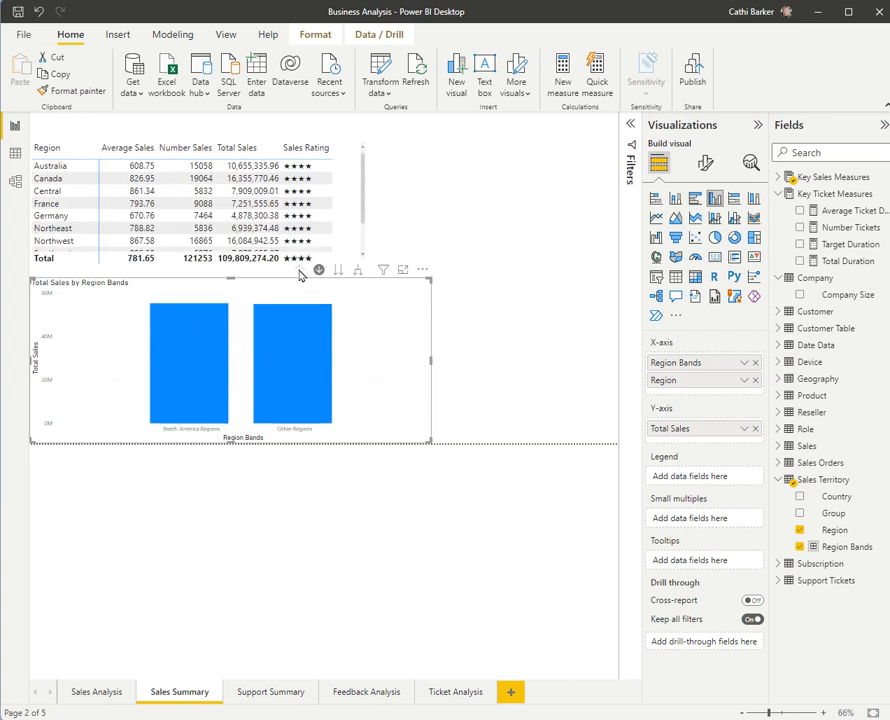
- Drill into Other Regions to view its individual regions and return to the Region Bands level
mouse_move(300, 364)
click(304, 361)
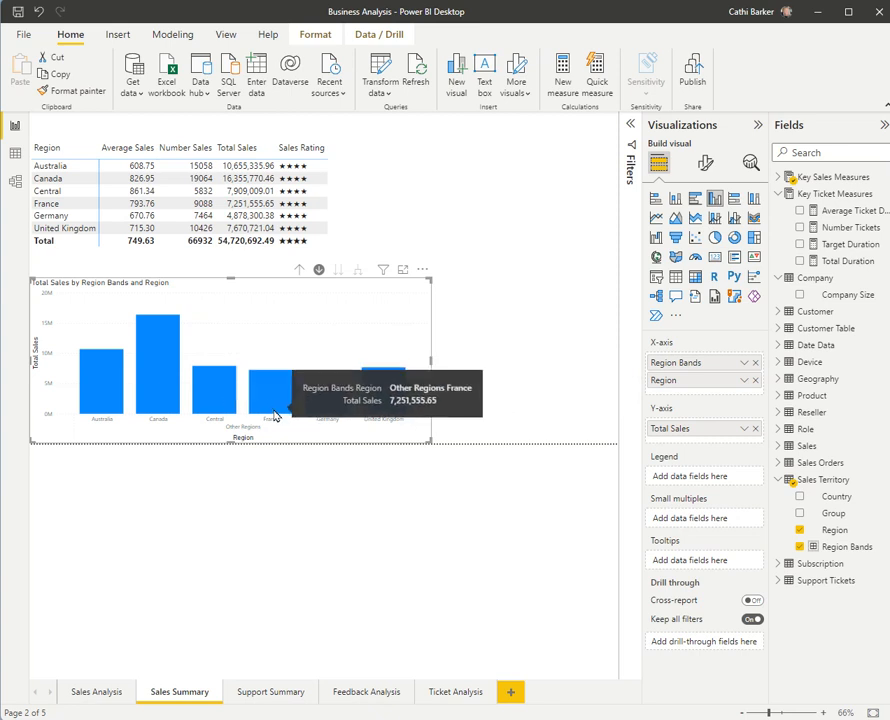
click(300, 270)
- Turn off drill mode and cross-filter the table by each region band in turn, clearing the selection each time
click(319, 270)
click(201, 345)
click(202, 344)
click(281, 345)
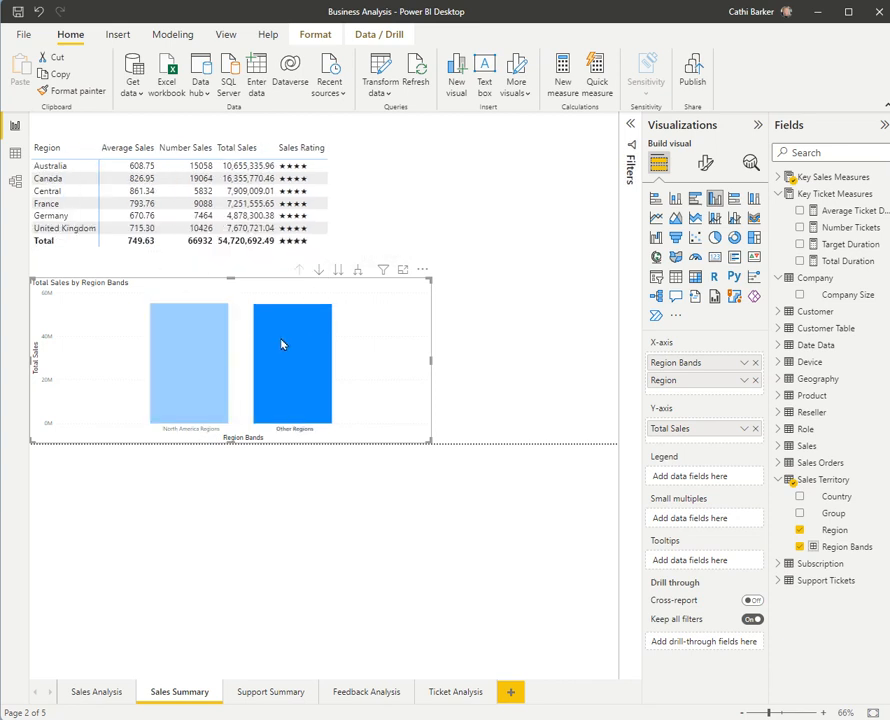
click(283, 343)
- Turn drill mode back on, view the regions inside North America Regions, and drill back up
click(320, 270)
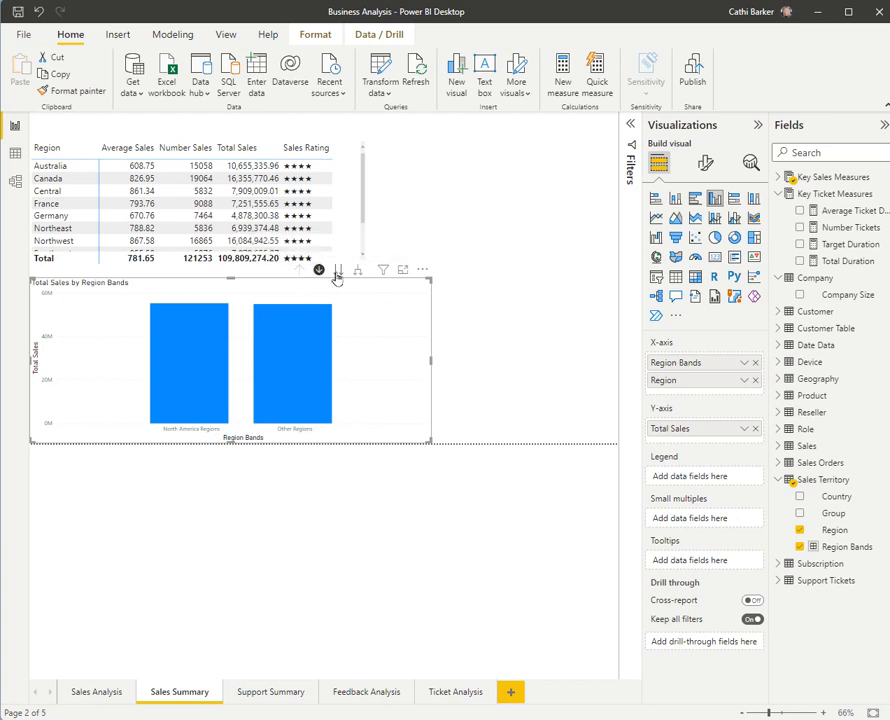
click(211, 341)
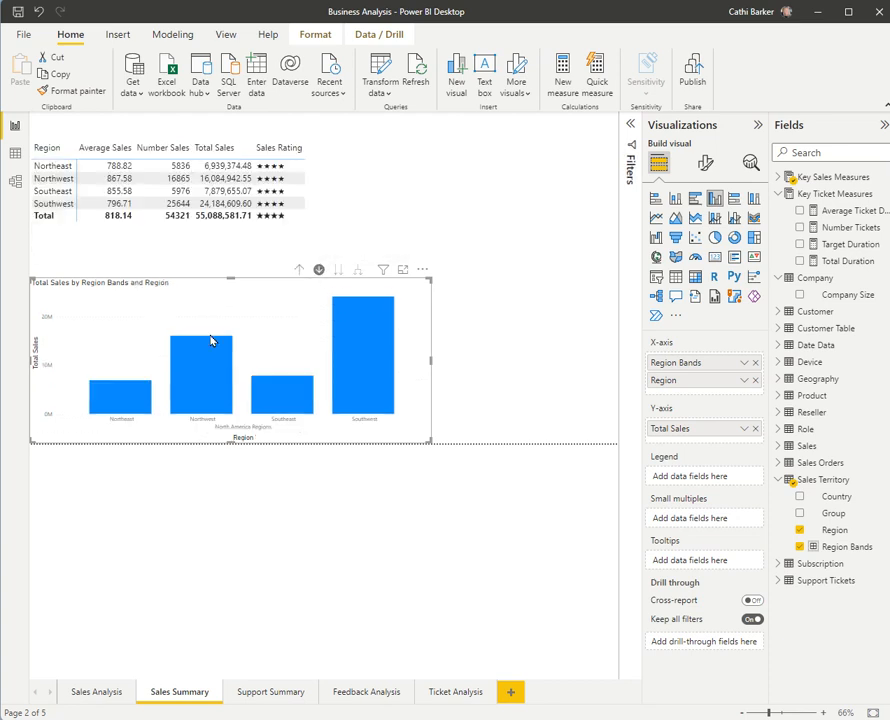
mouse_move(109, 407)
click(300, 271)
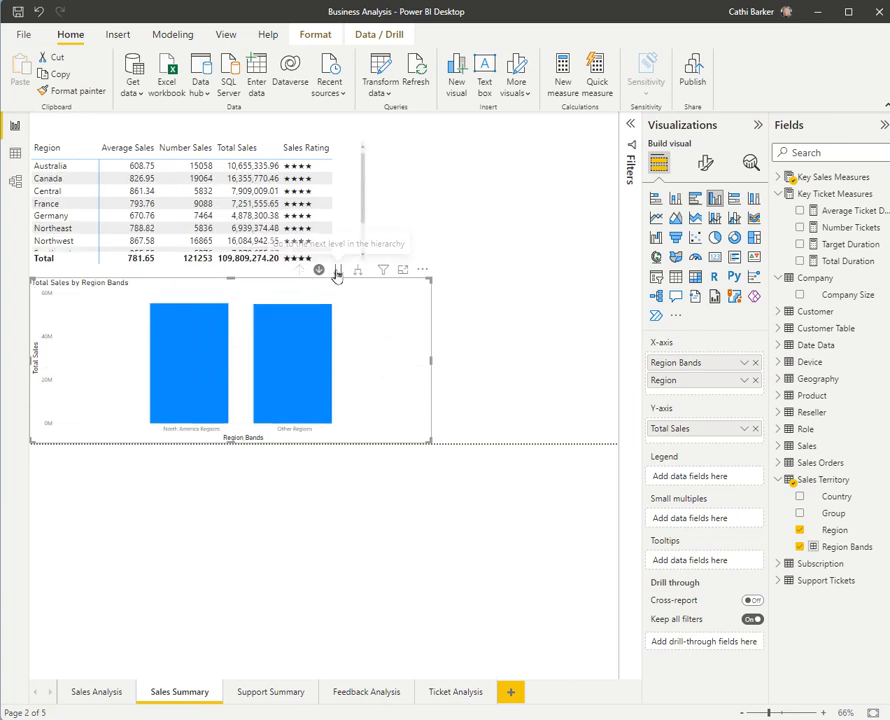
- Compare the chart's next hierarchy level with its expansion by Region Bands and Region, returning to the Region Bands level
click(338, 271)
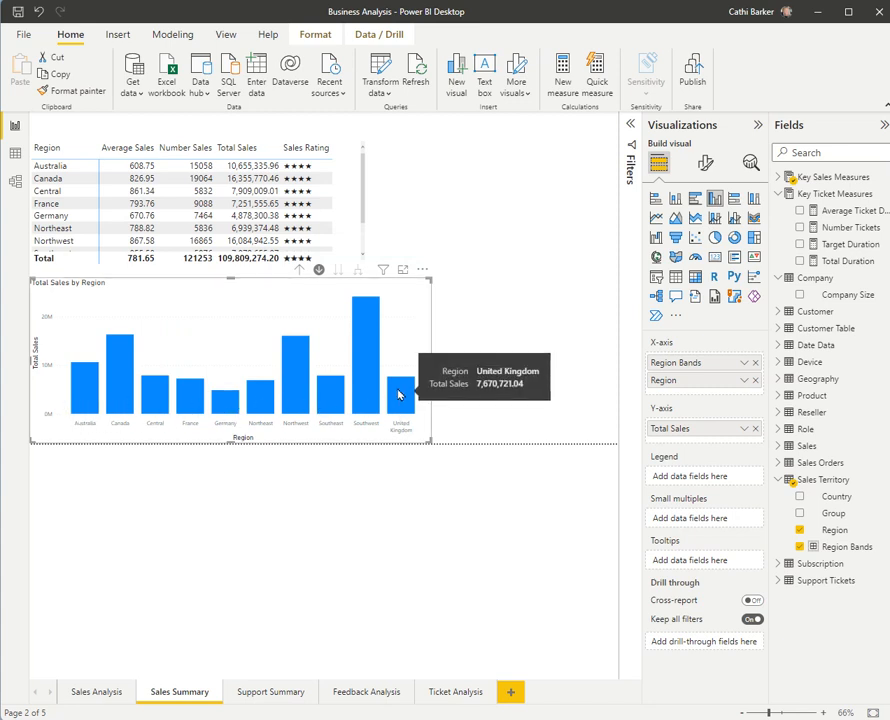
click(300, 271)
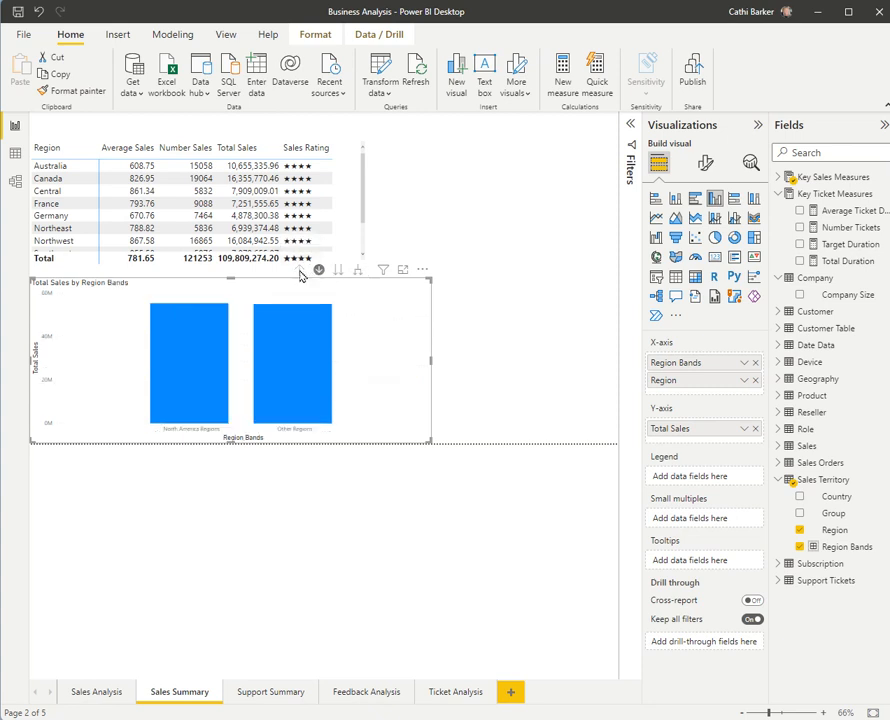
click(358, 271)
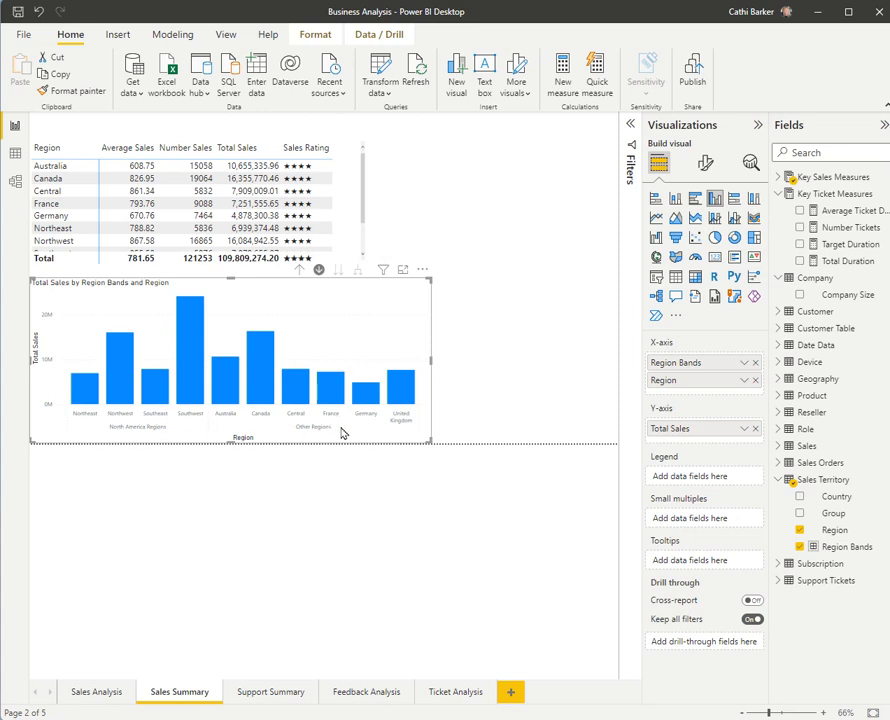
click(299, 270)
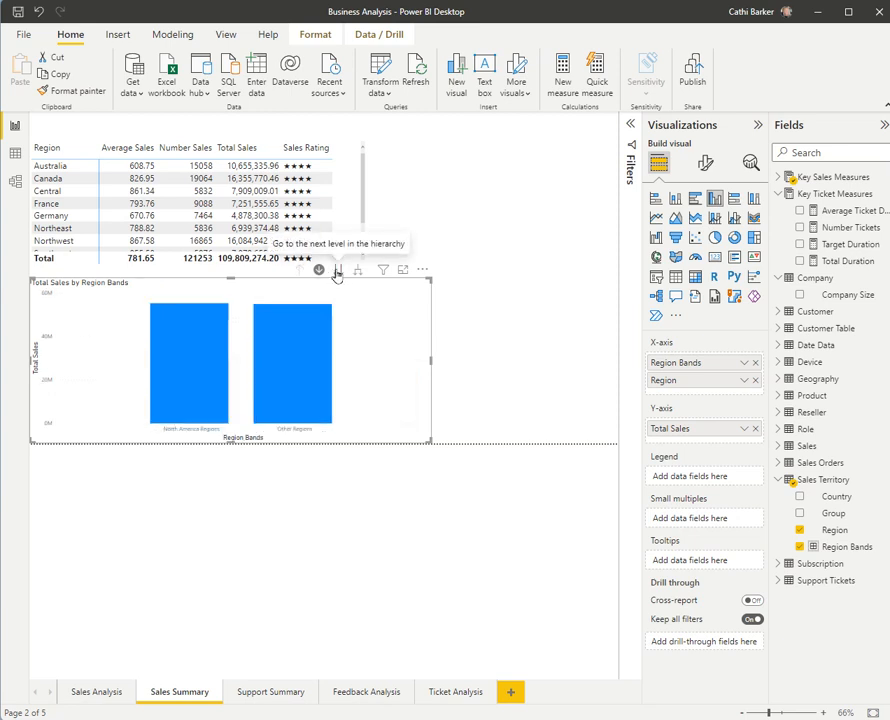
click(337, 270)
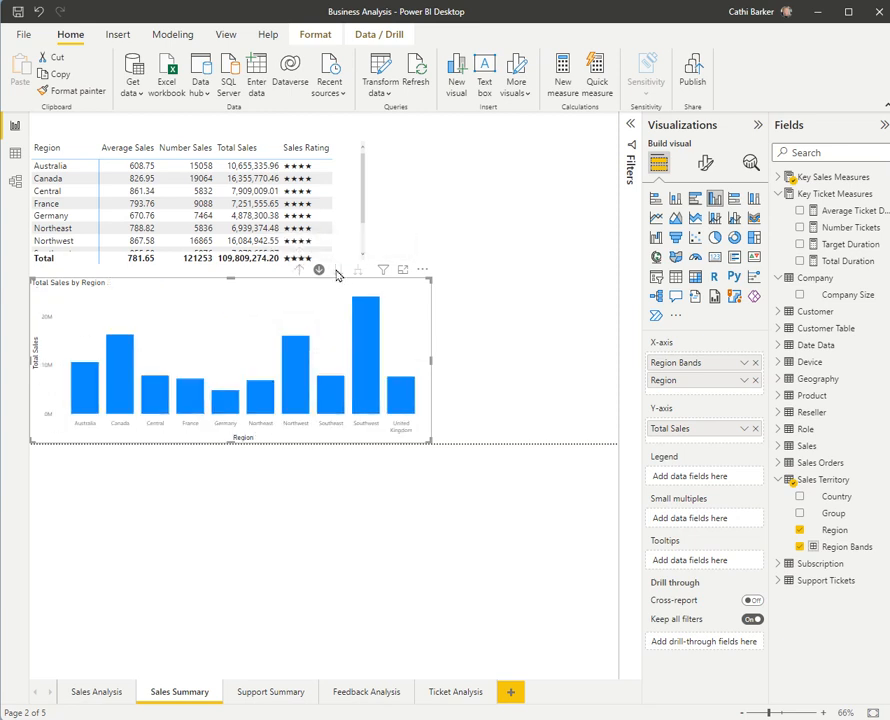
click(357, 271)
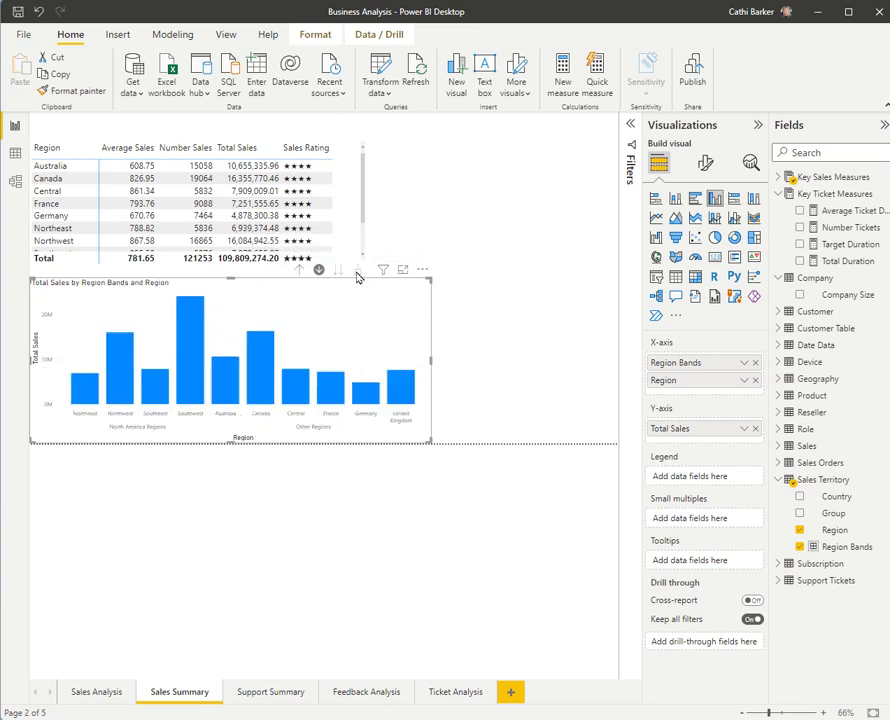
click(298, 270)
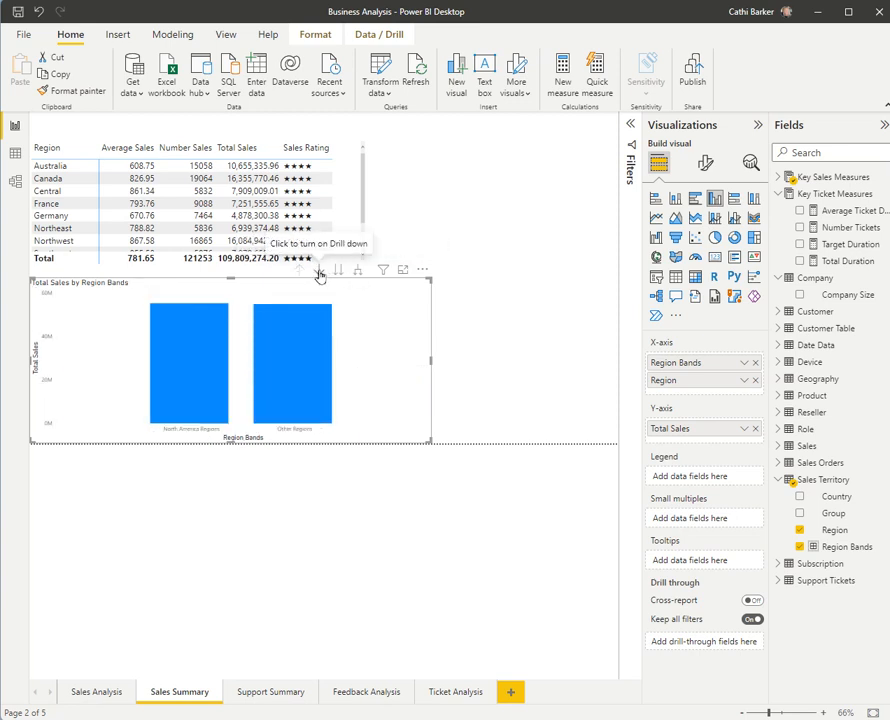
- With drill mode off, cross-filter the table by North America Regions and clear the selection
click(195, 347)
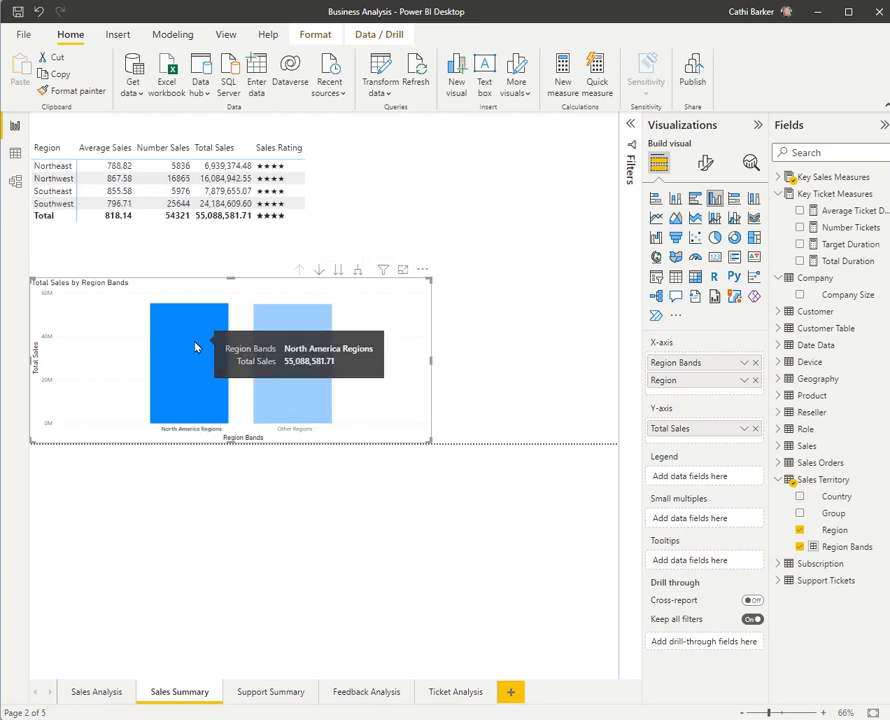
click(210, 338)
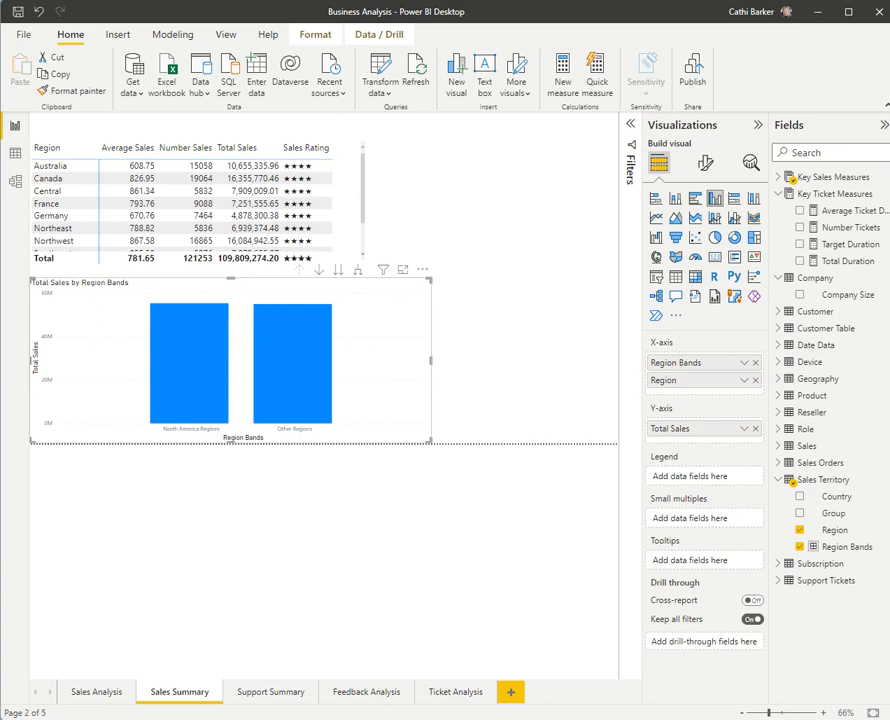
- Add a report page named Sales Graphics and place it directly after the Sales Analysis page
click(512, 692)
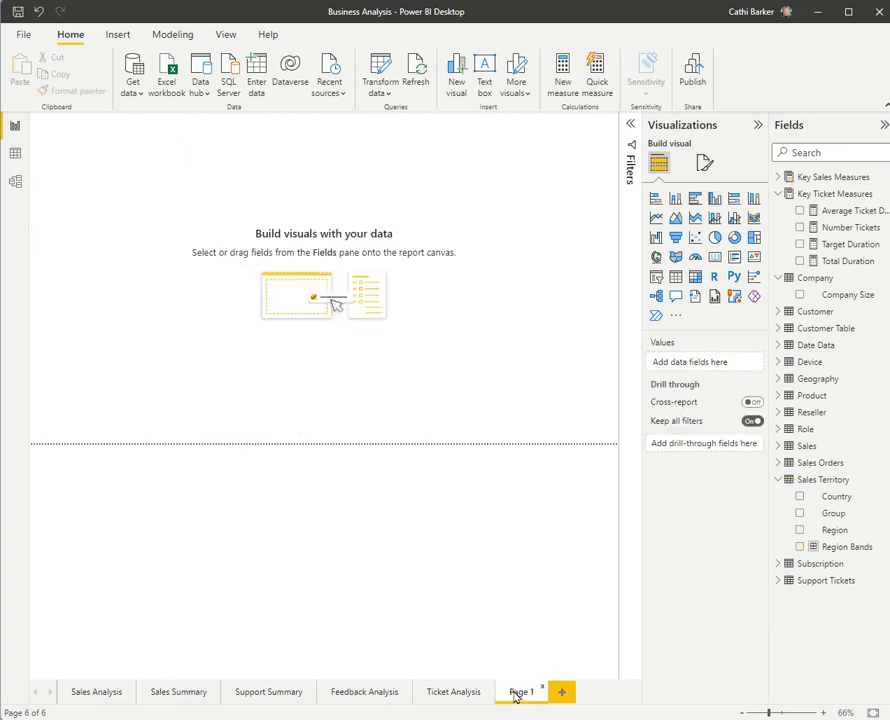
double_click(510, 694)
text(Sales Graphics)
key(Return)
mouse_move(560, 700)
mouse_down()
mouse_move(357, 706)
mouse_move(197, 697)
mouse_up()
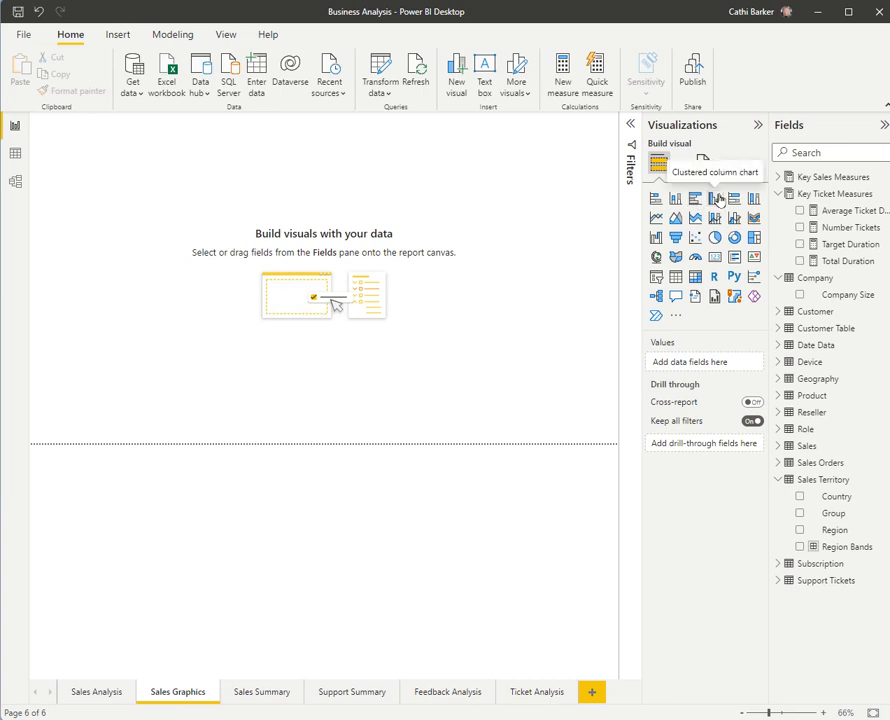
- Add a clustered column chart enlarged to fill the page, with Total Sales from Key Sales Measures on its Y-axis
click(717, 200)
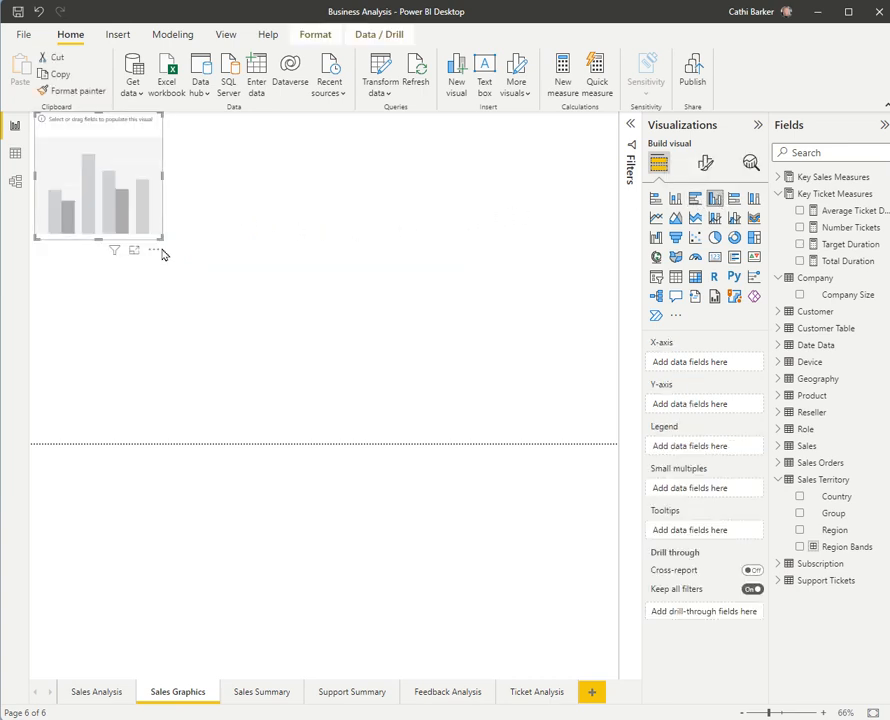
drag(165, 236, 616, 447)
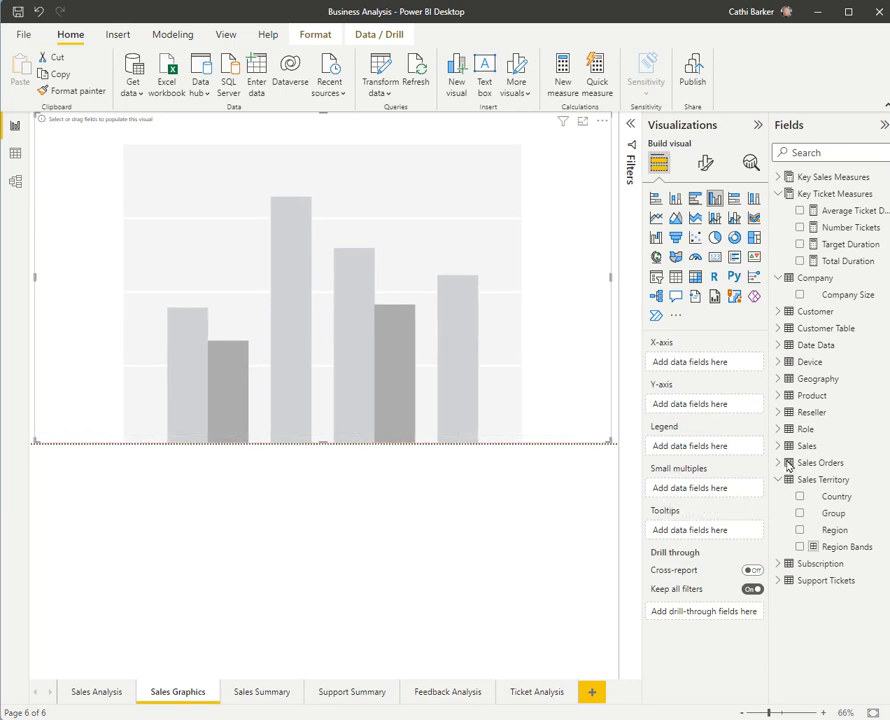
click(781, 177)
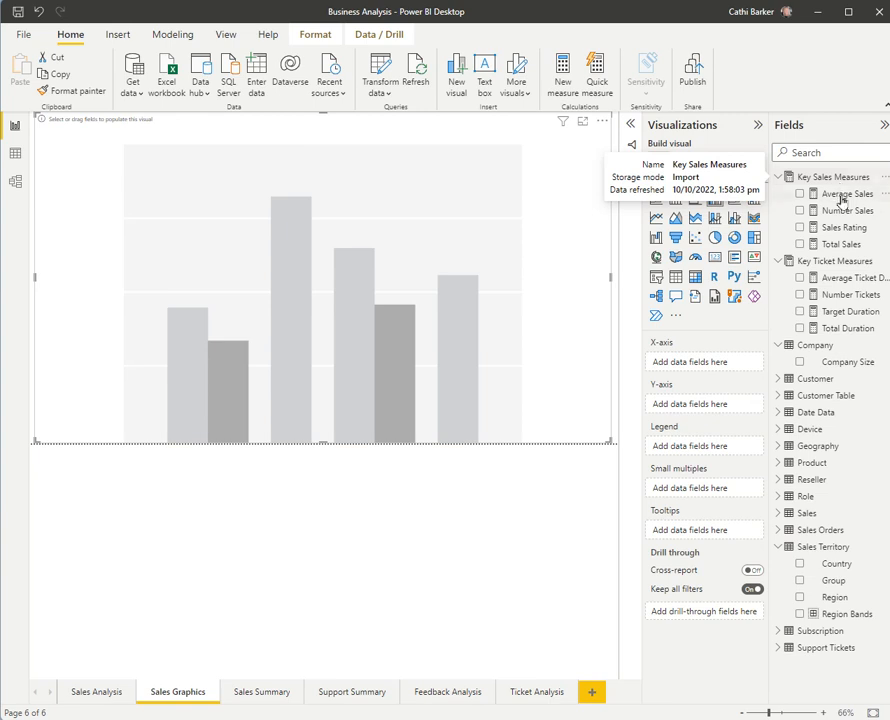
drag(845, 246, 726, 405)
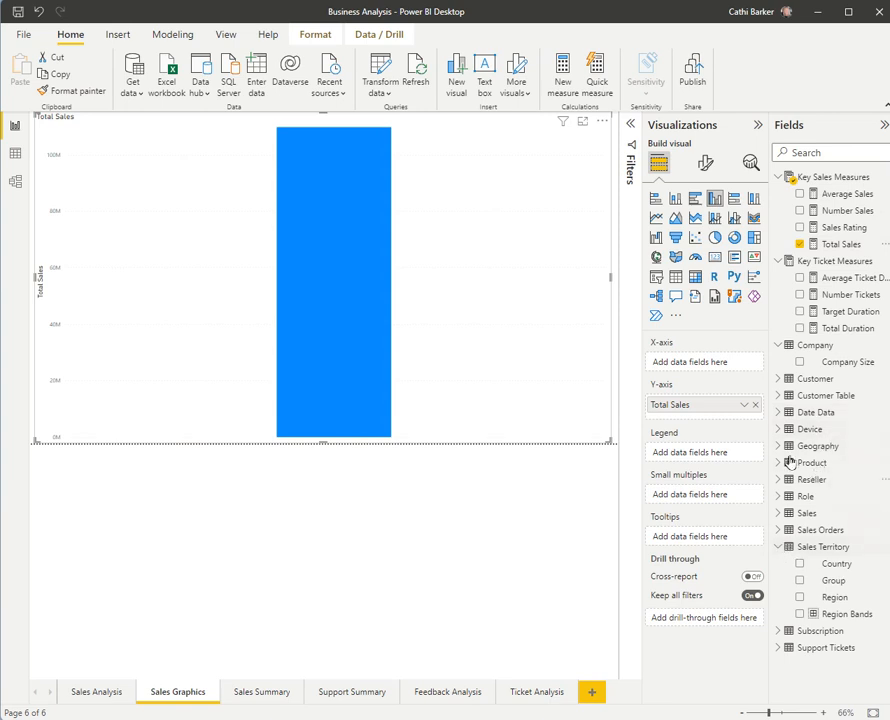
- Build the chart's X-axis hierarchy from the Date Data fields Fin Yr Num, Fin Qtr Yr Label and Mth Name, in that order
click(777, 414)
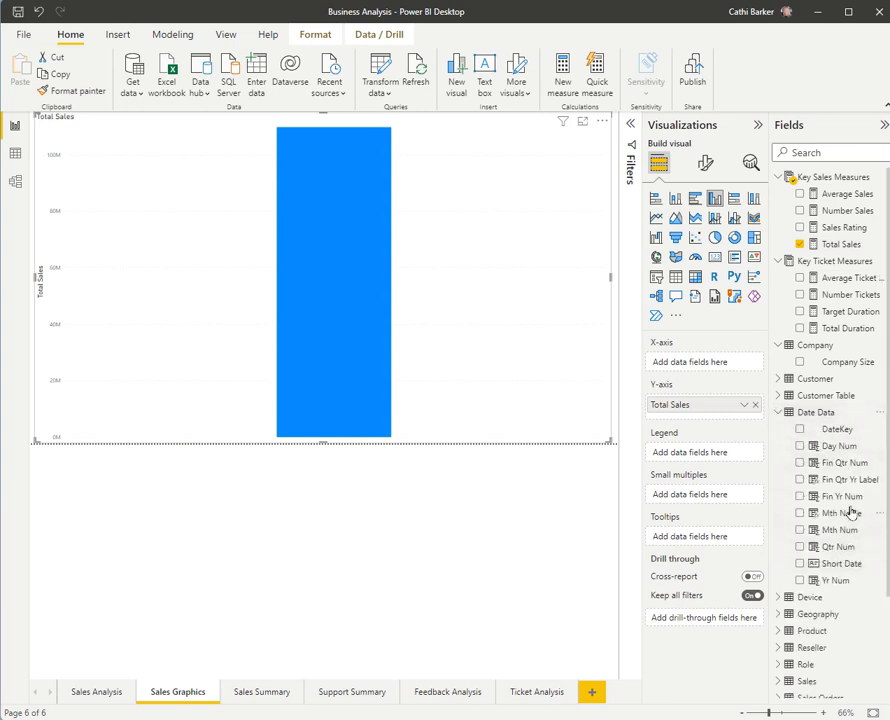
drag(847, 500, 739, 368)
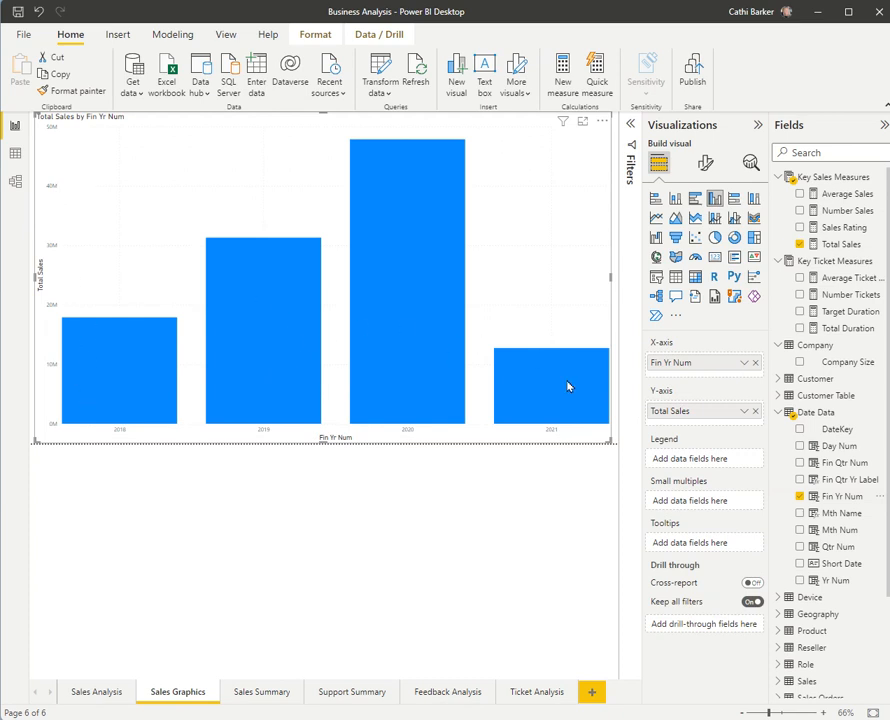
mouse_move(567, 386)
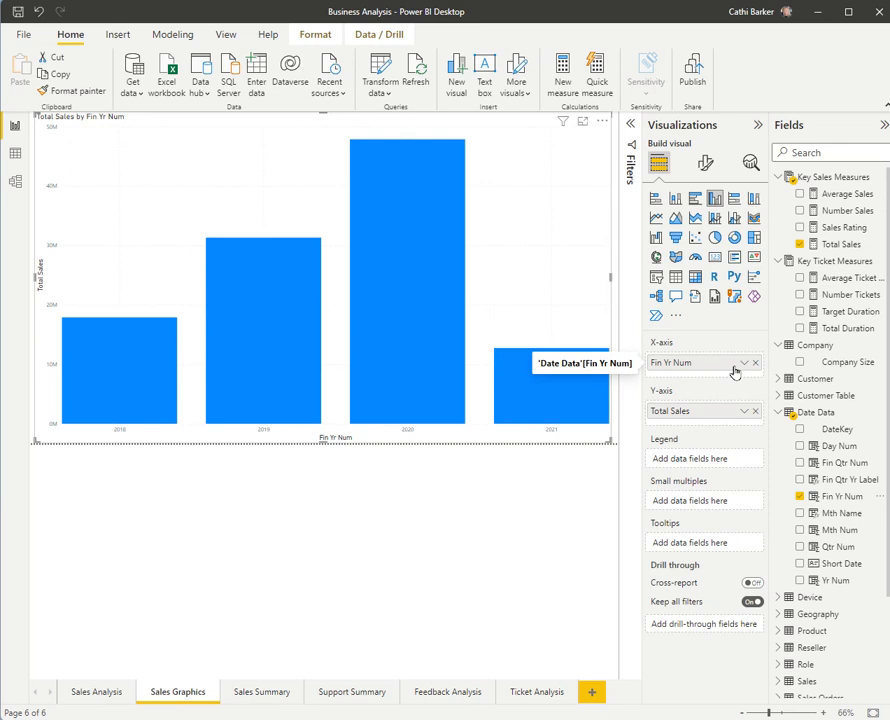
drag(790, 480, 712, 379)
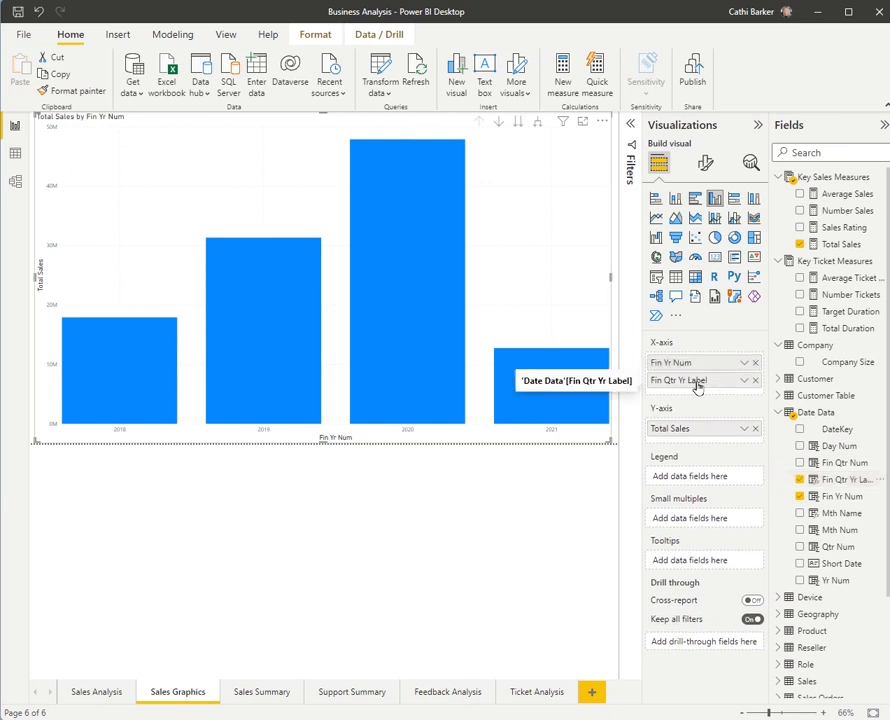
drag(846, 517, 727, 398)
drag(723, 396, 723, 398)
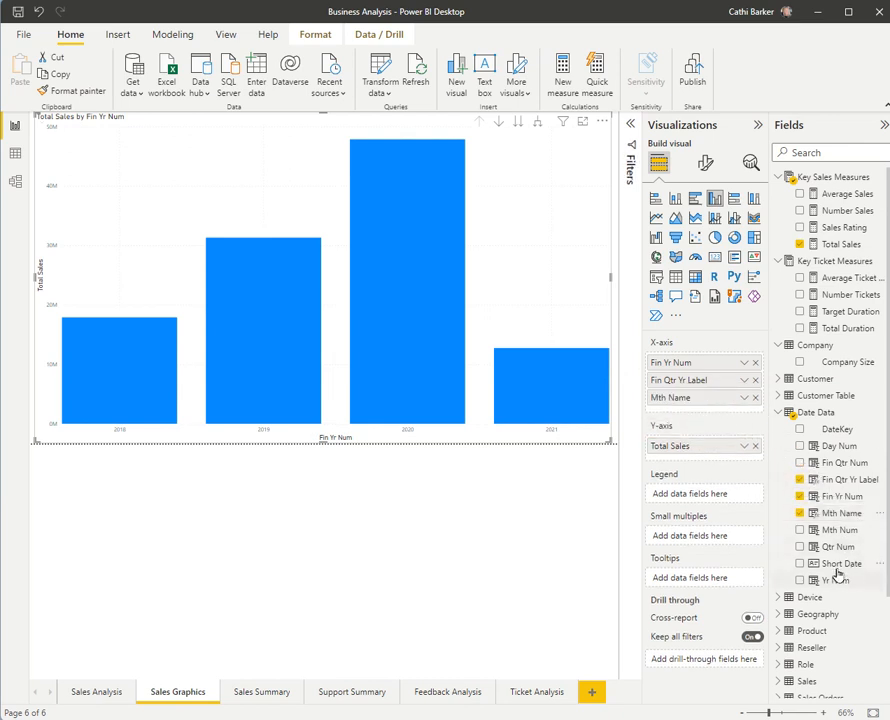
- Add Day Num below Mth Name on the chart's X-axis and, with drill mode on, drill through 2020, Q2 FY2020 and August to daily sales
drag(838, 446, 700, 415)
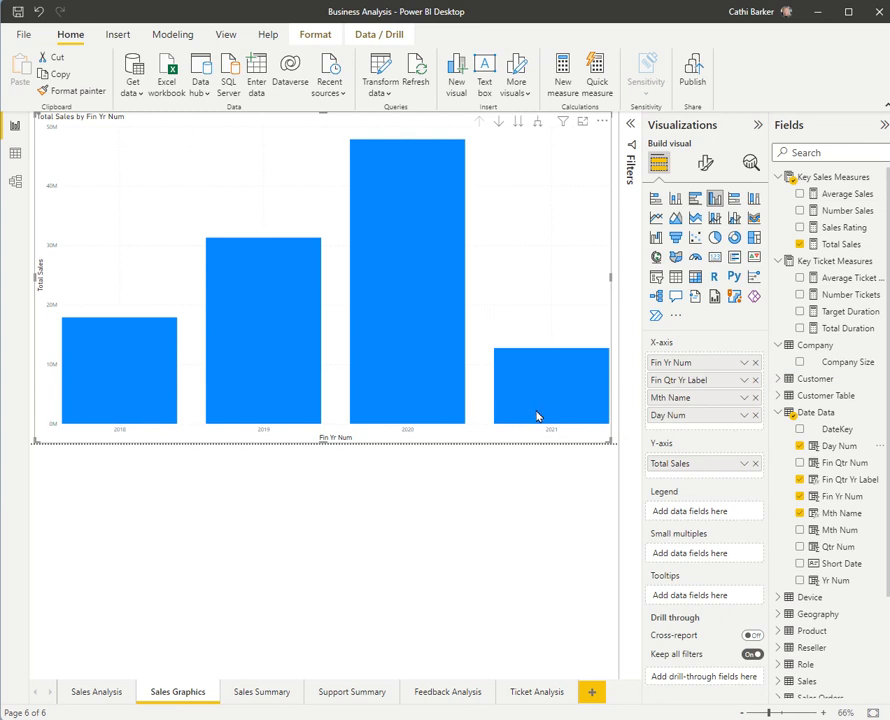
mouse_move(537, 416)
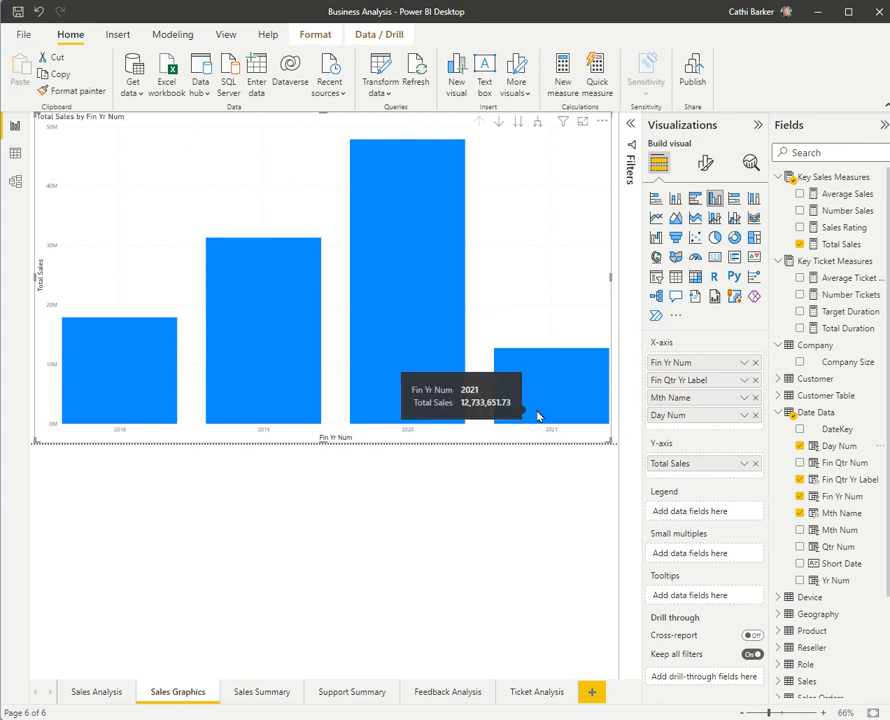
click(498, 124)
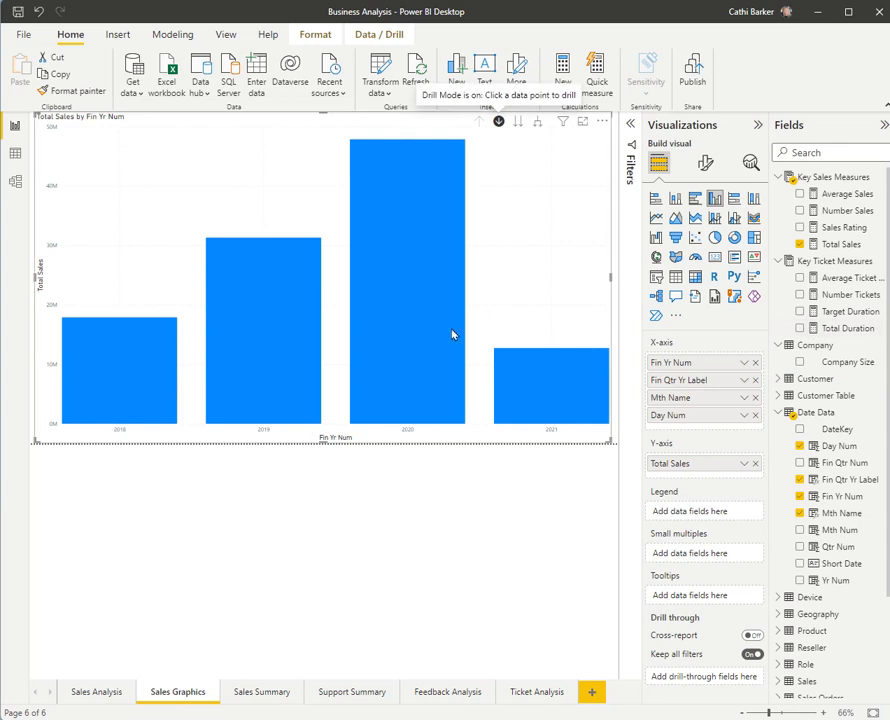
mouse_move(413, 330)
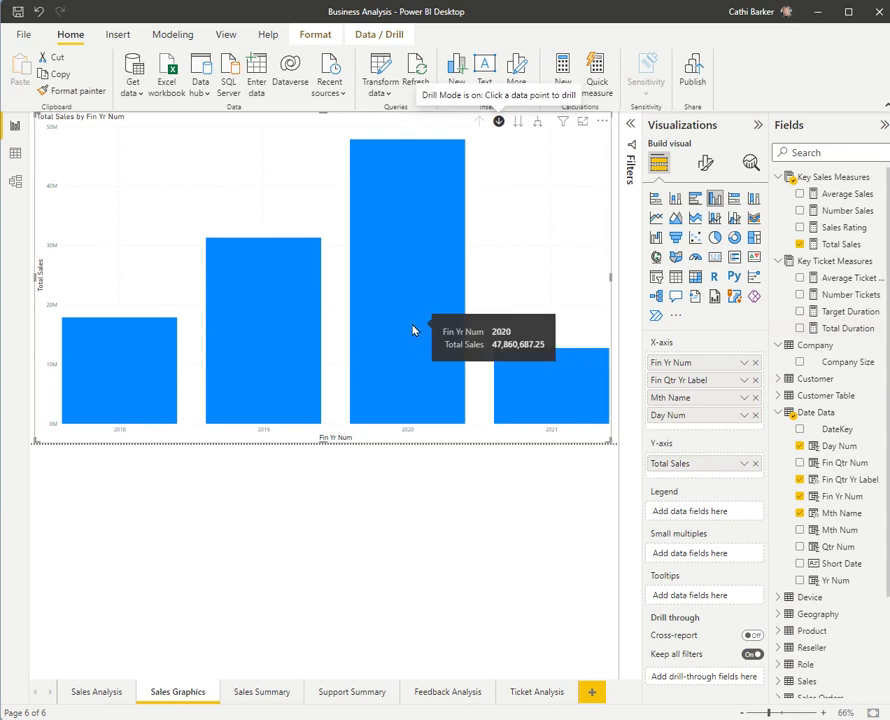
click(413, 330)
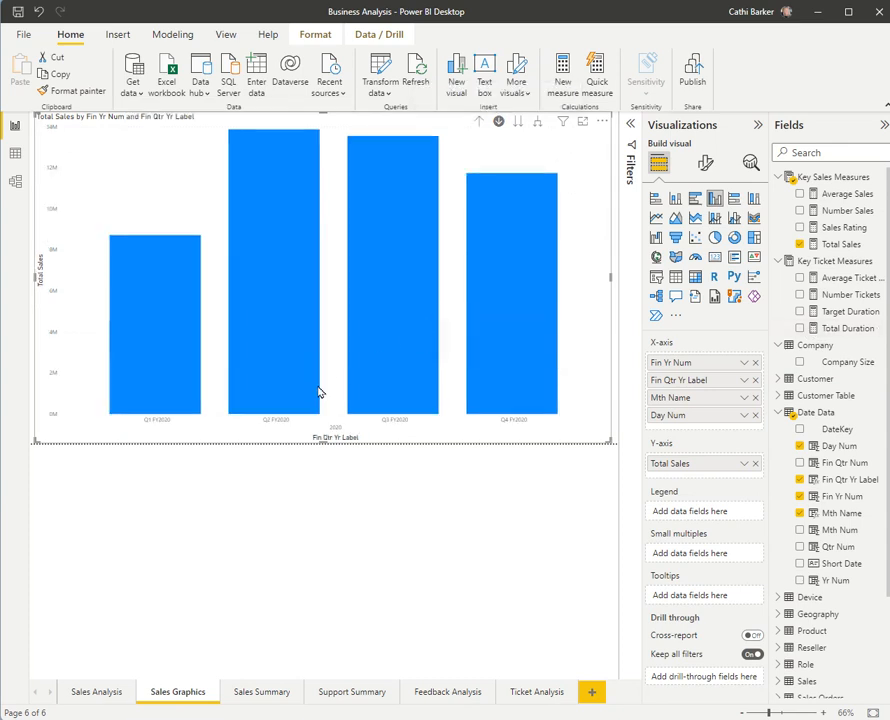
mouse_move(497, 383)
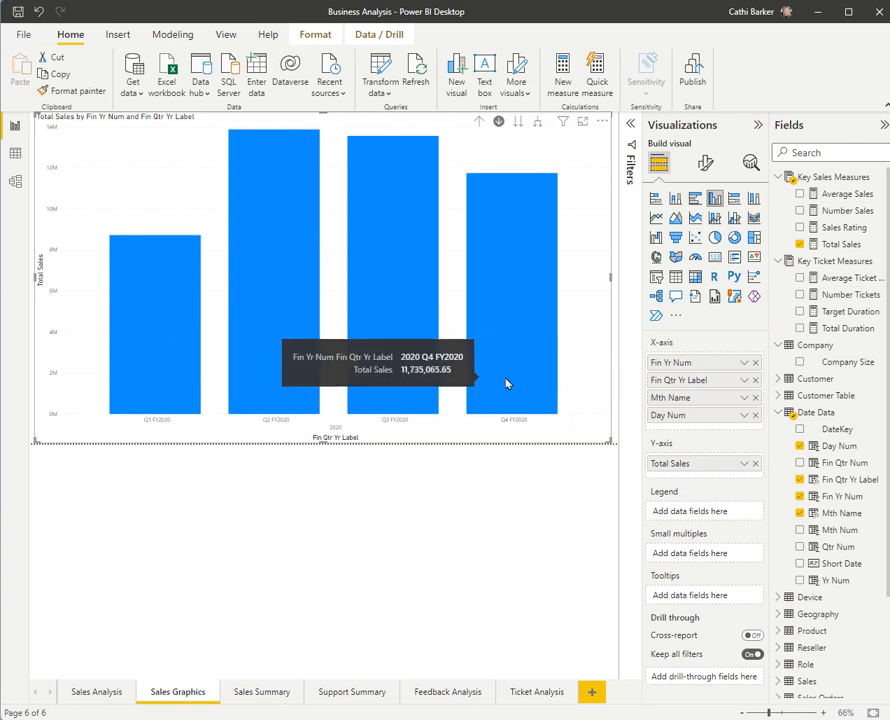
mouse_move(274, 311)
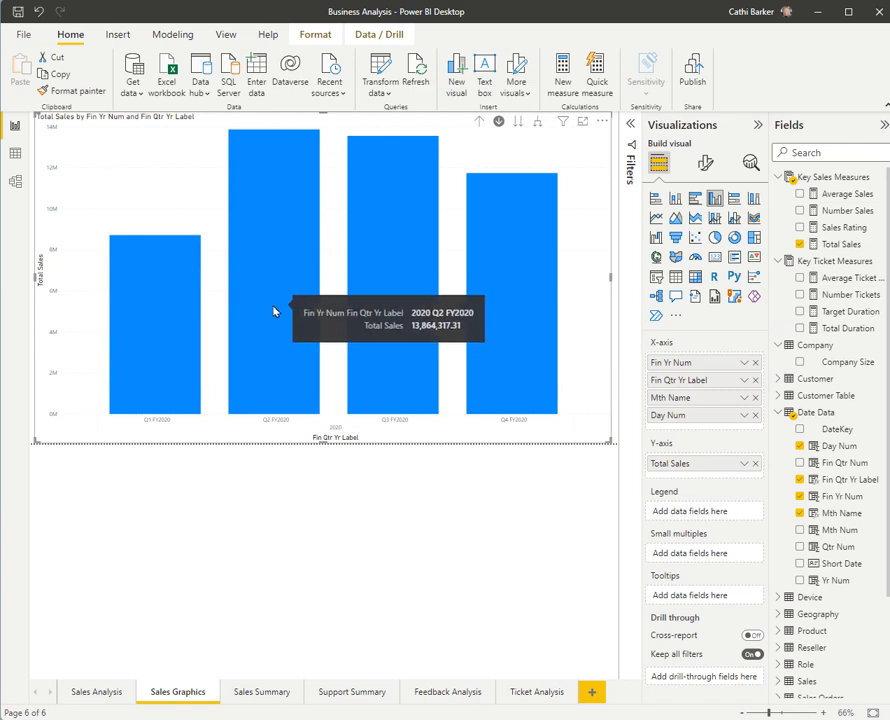
click(274, 311)
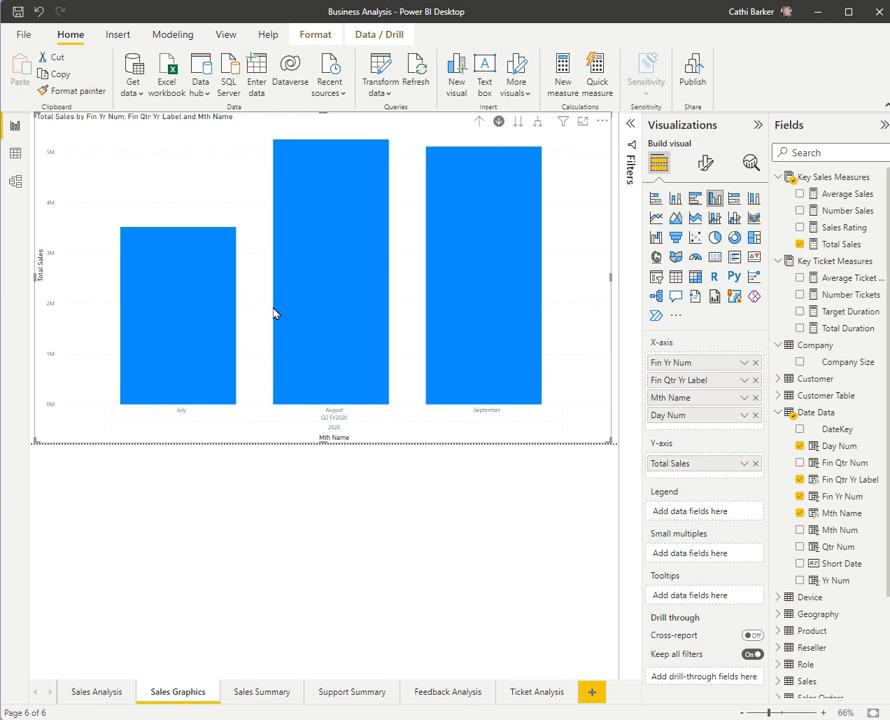
click(332, 278)
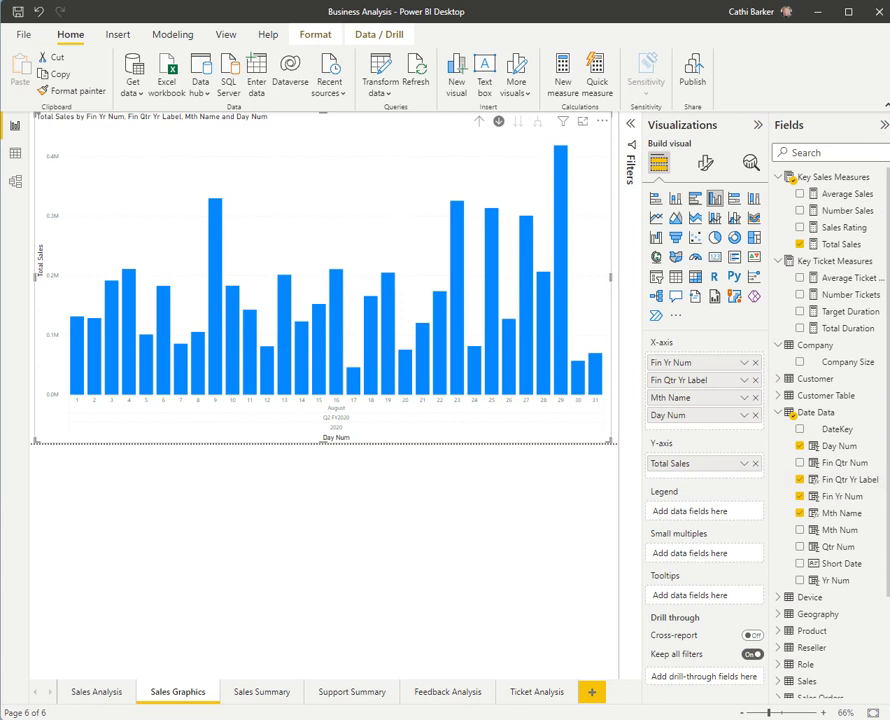
- Drill the chart back up from August's daily sales to the financial year level
click(480, 122)
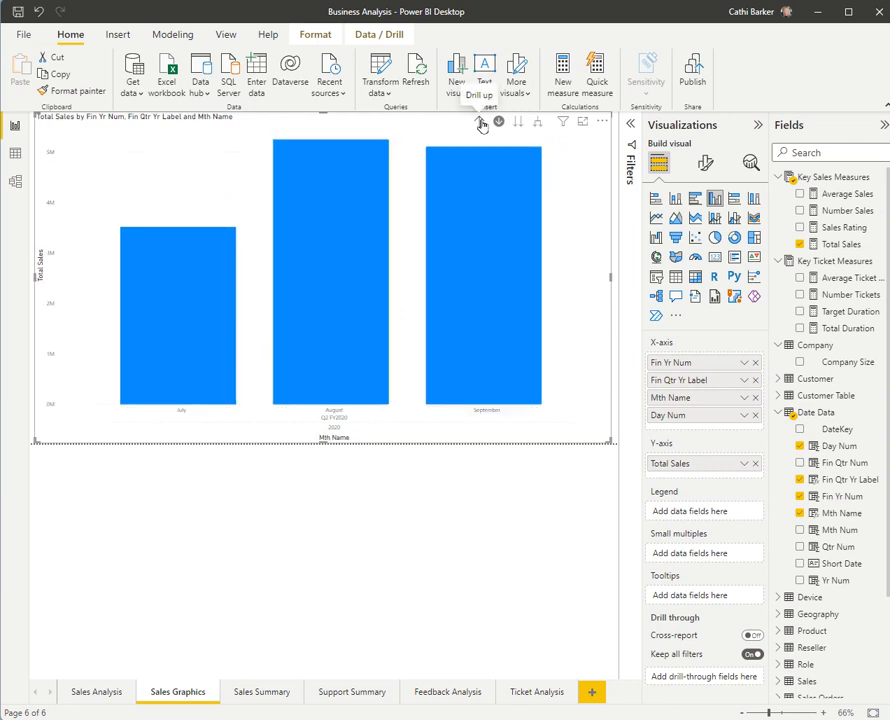
click(480, 122)
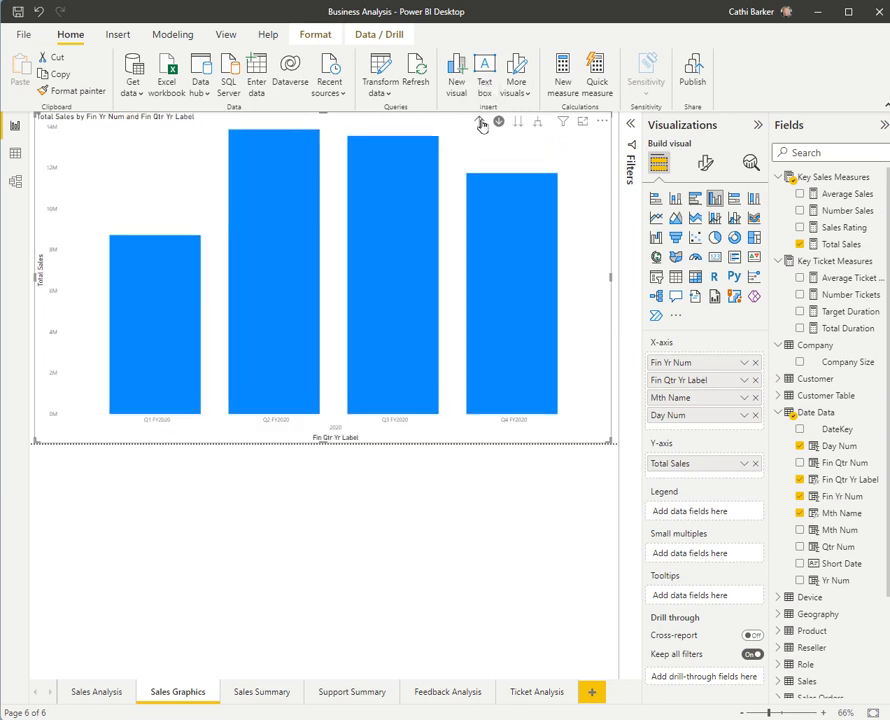
click(480, 122)
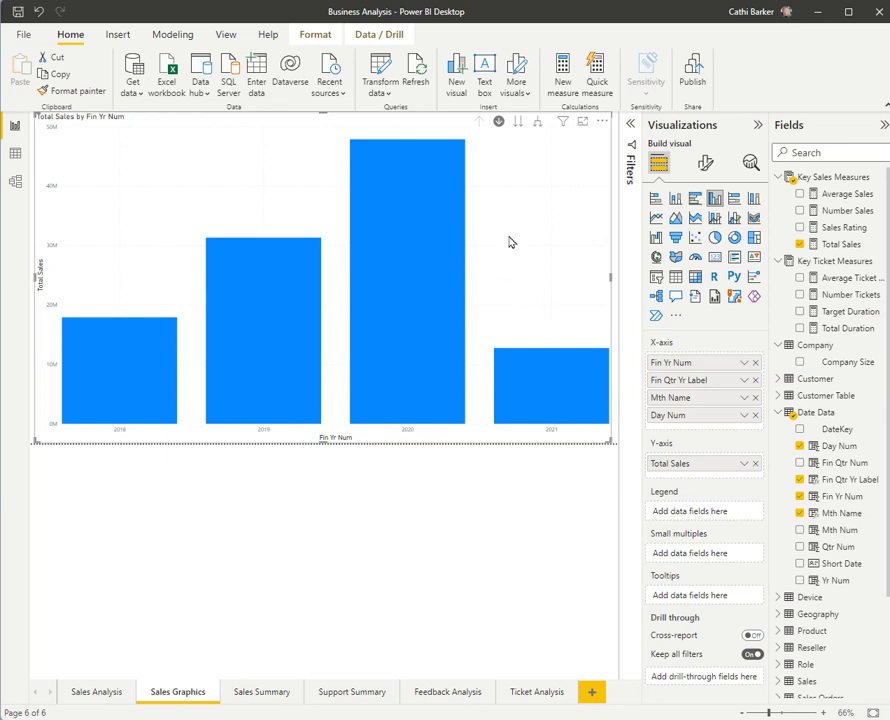
- View the chart in focus mode with the Visualizations pane collapsed, and drill through 2020, Q3 FY2020 and November to daily sales
click(583, 130)
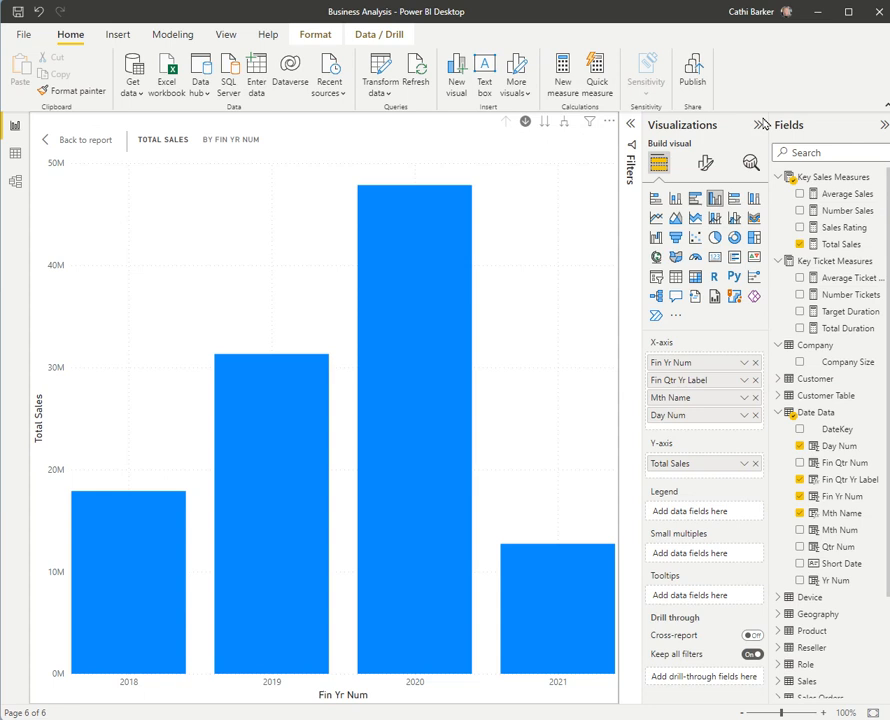
click(757, 124)
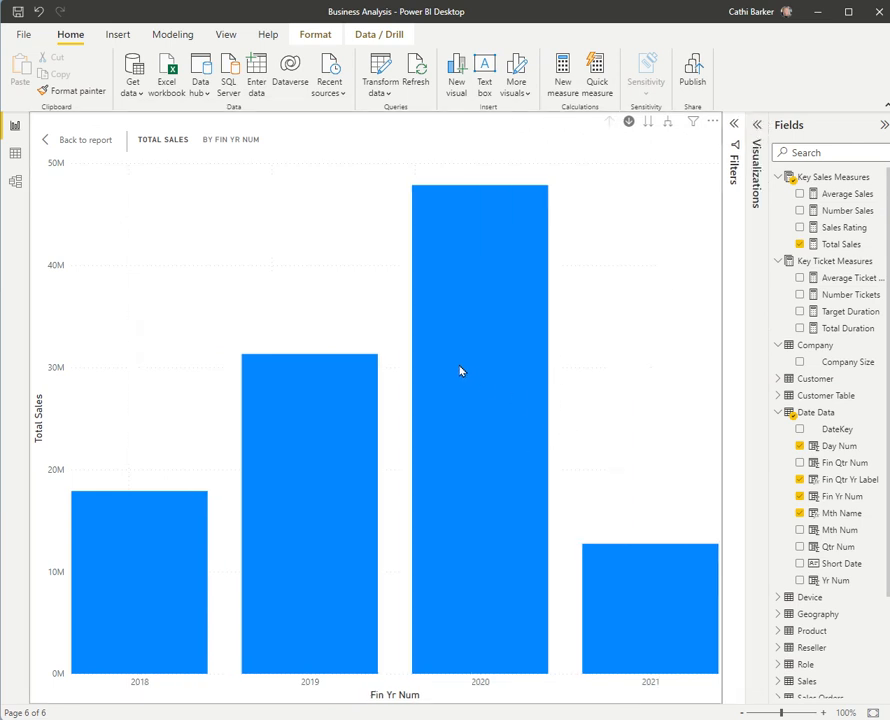
click(474, 272)
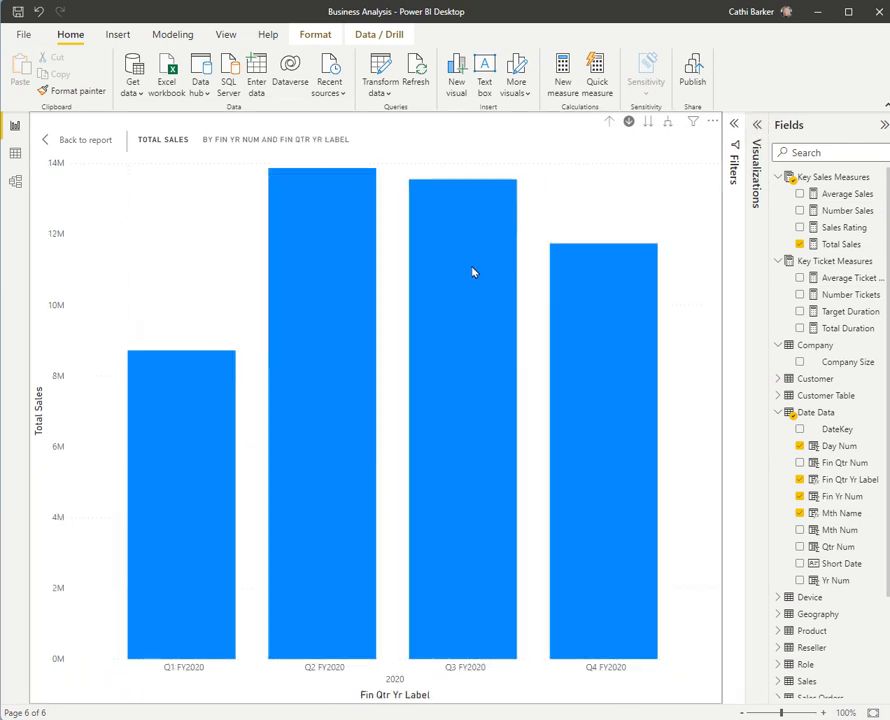
click(474, 272)
click(367, 288)
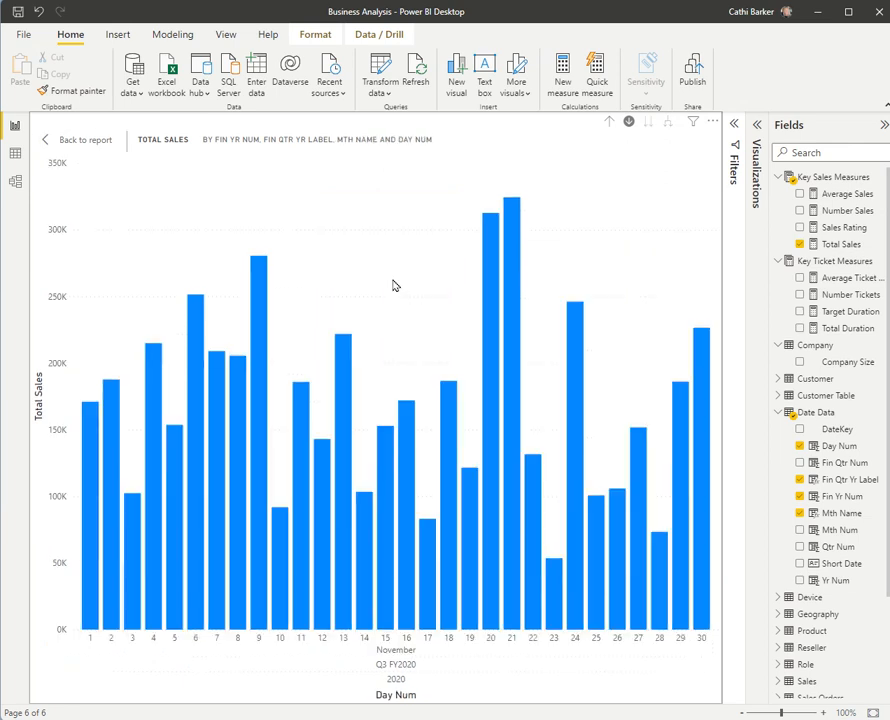
- Drill the focused chart back up from November's daily sales to the financial years
click(609, 123)
click(609, 123)
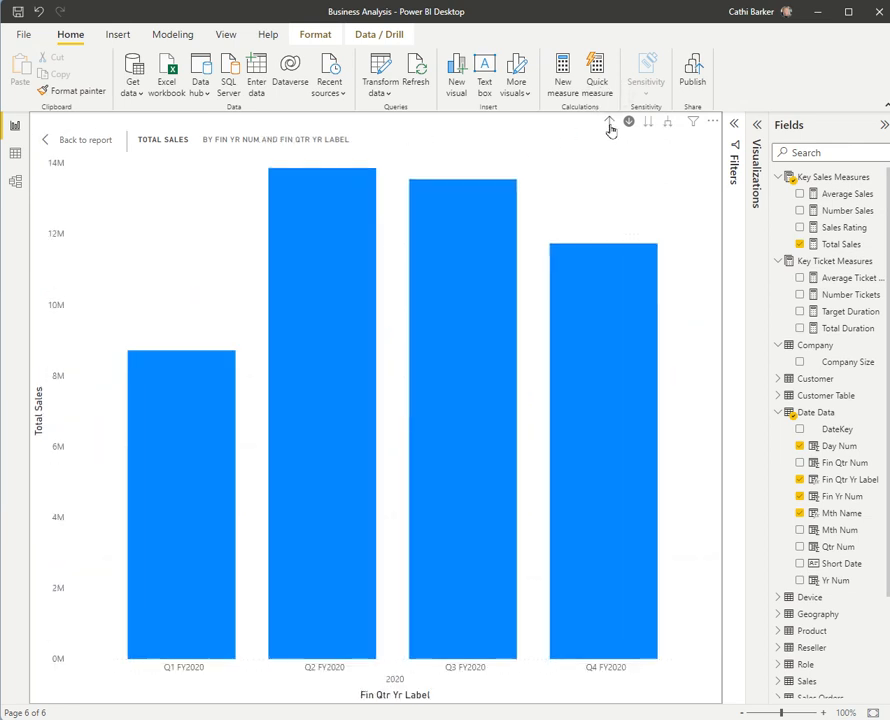
click(609, 123)
- Return to the report page and lower the chart's top edge to leave a blank strip above it for the header icons
click(77, 141)
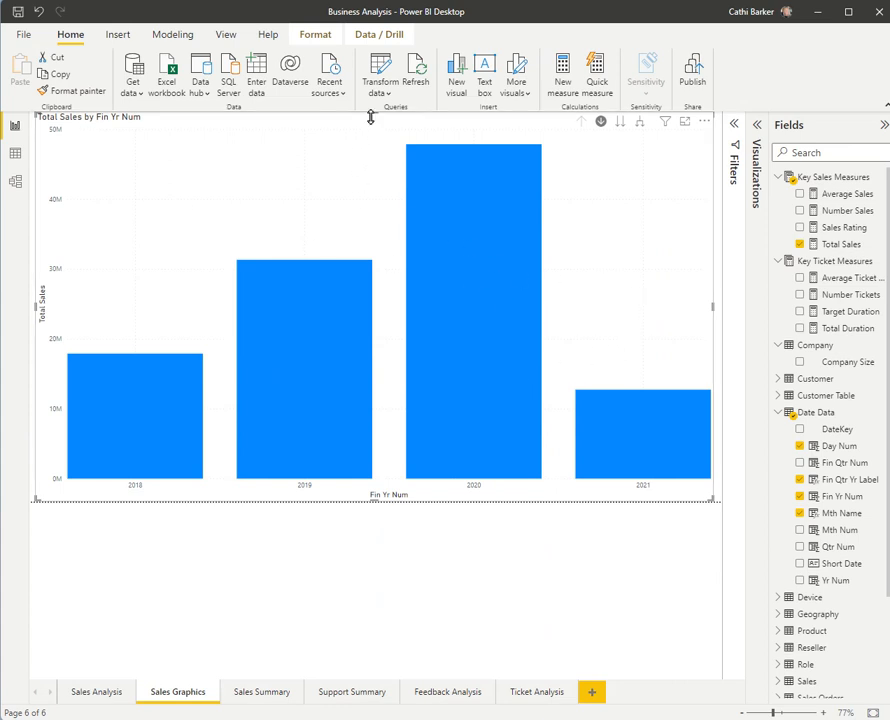
drag(372, 116, 370, 160)
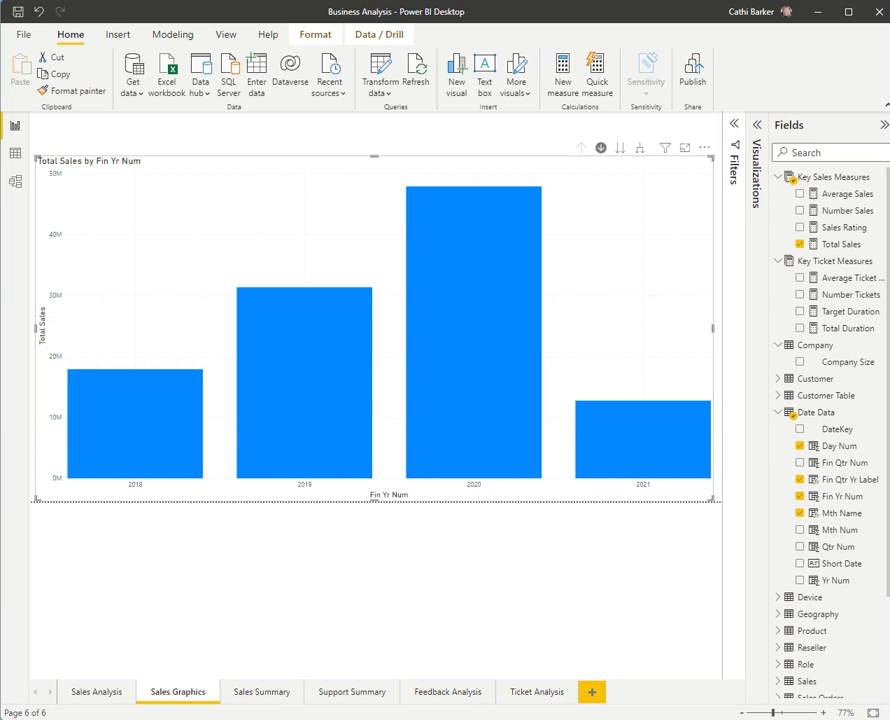
- Restore the Visualizations pane and examine the individual icon switches in the chart's general Header icons formatting
click(757, 124)
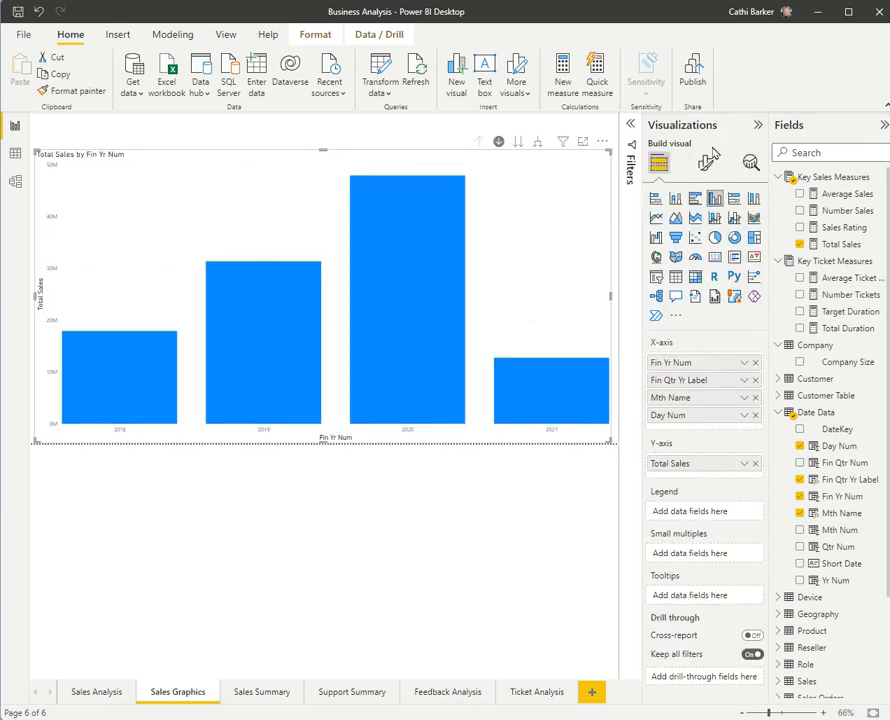
click(705, 168)
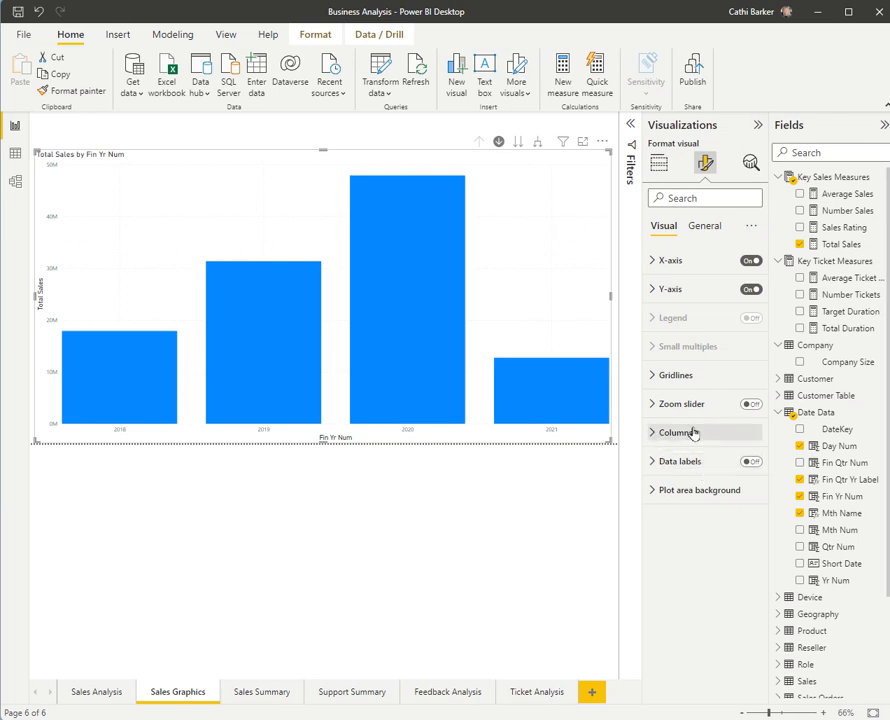
click(706, 228)
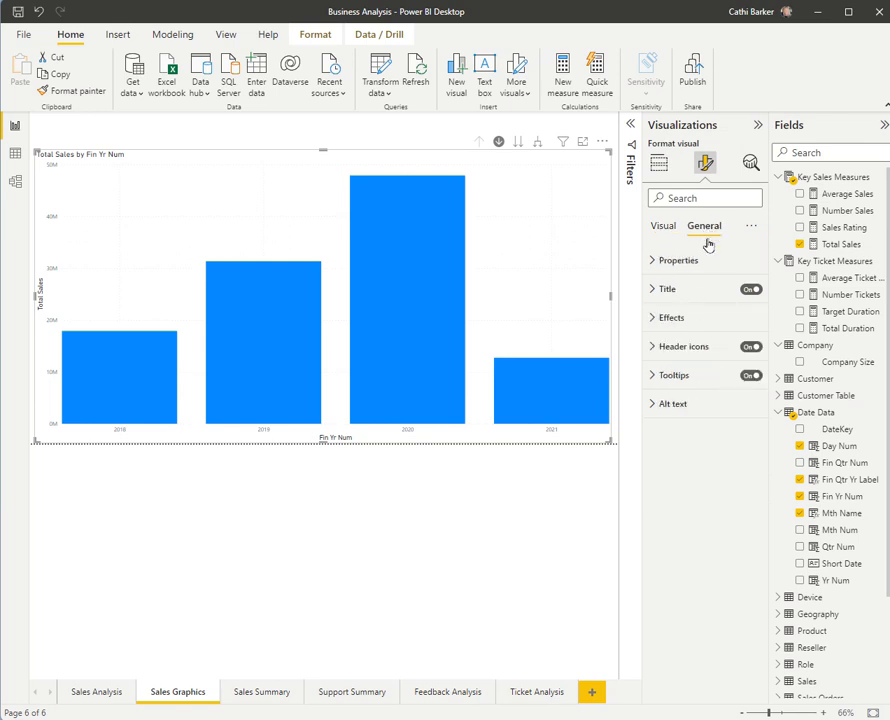
click(652, 347)
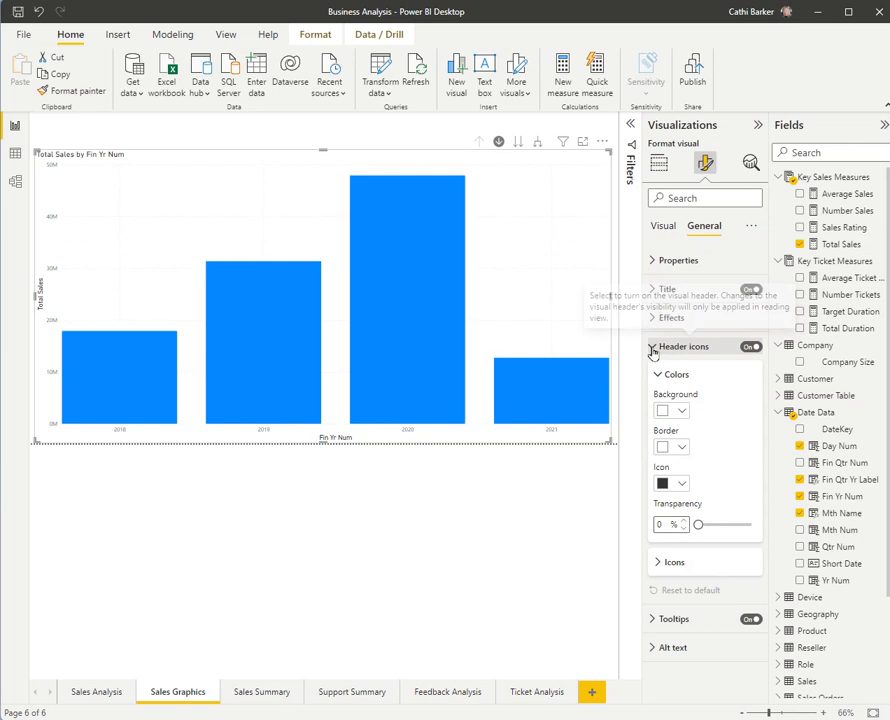
click(672, 563)
scroll(705, 470, down, 3)
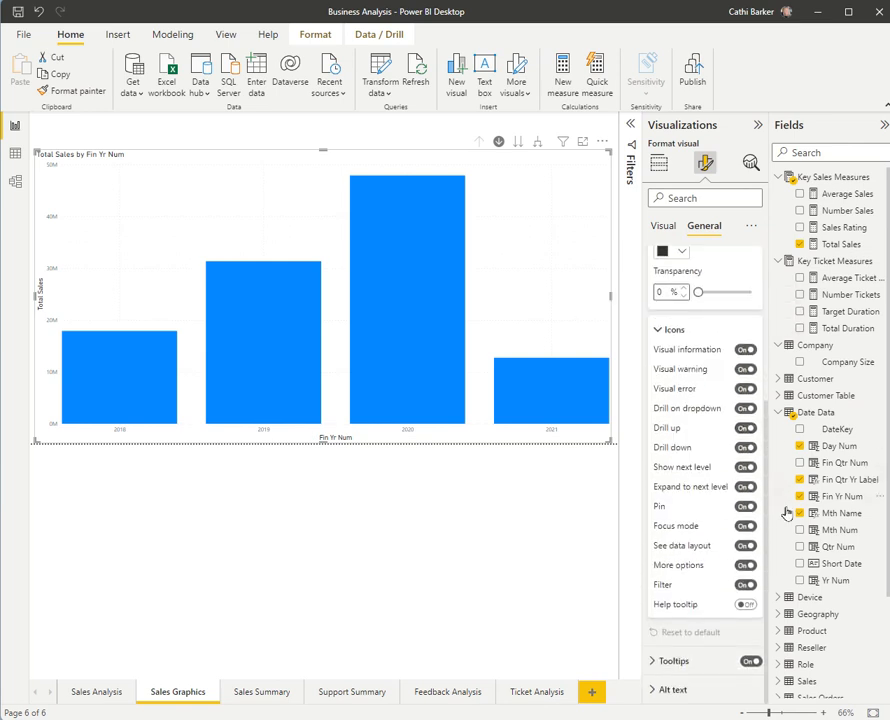